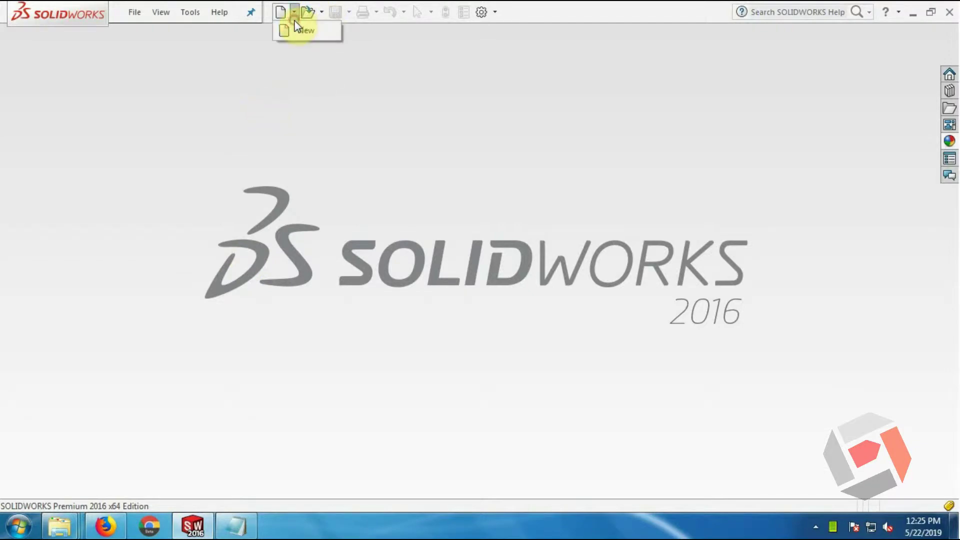
Step: Create a new blank part, Part4, and bring up the Save As dialog
{"action": "left_click", "coordinate": [299, 32]}
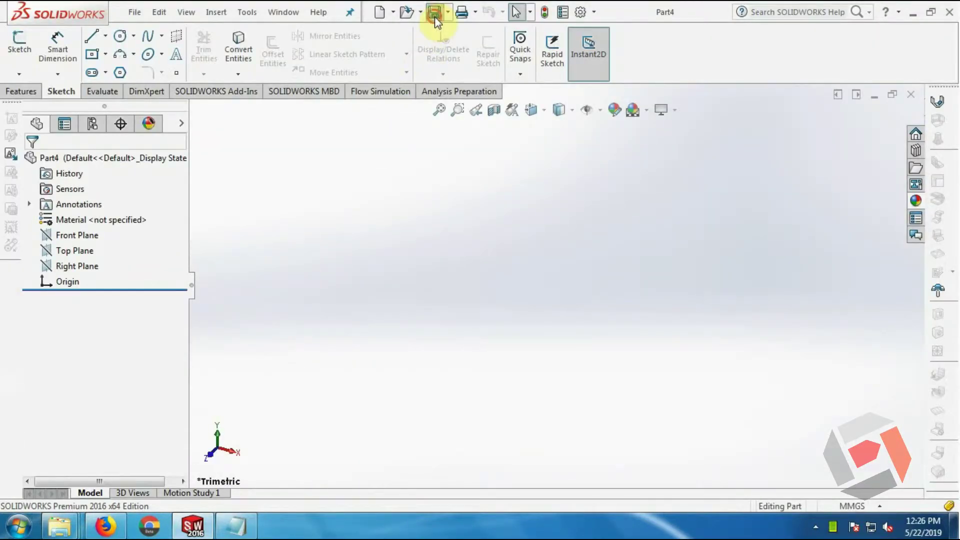
{"action": "left_click", "coordinate": [434, 12]}
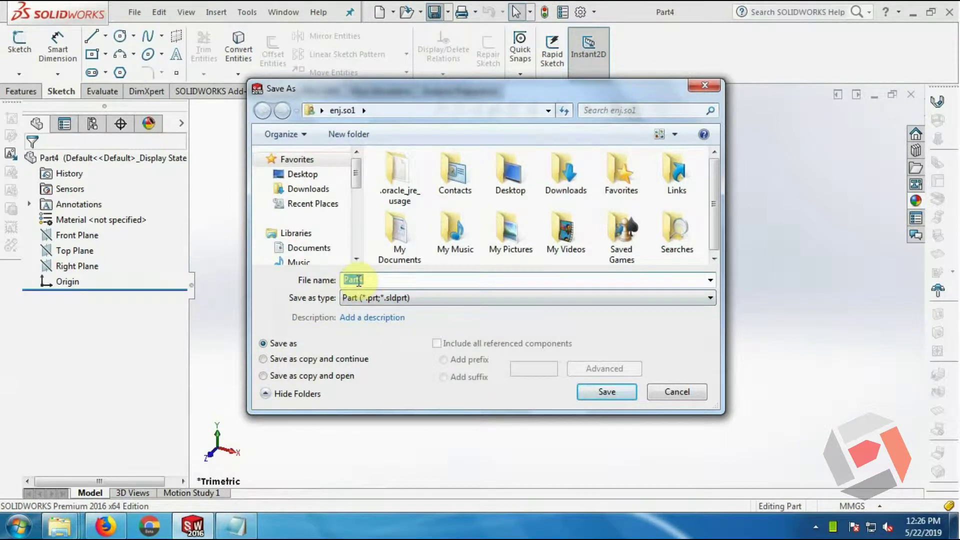
Step: Save Part4 to the Desktop with the file name 'unp'
{"action": "left_click", "coordinate": [306, 175]}
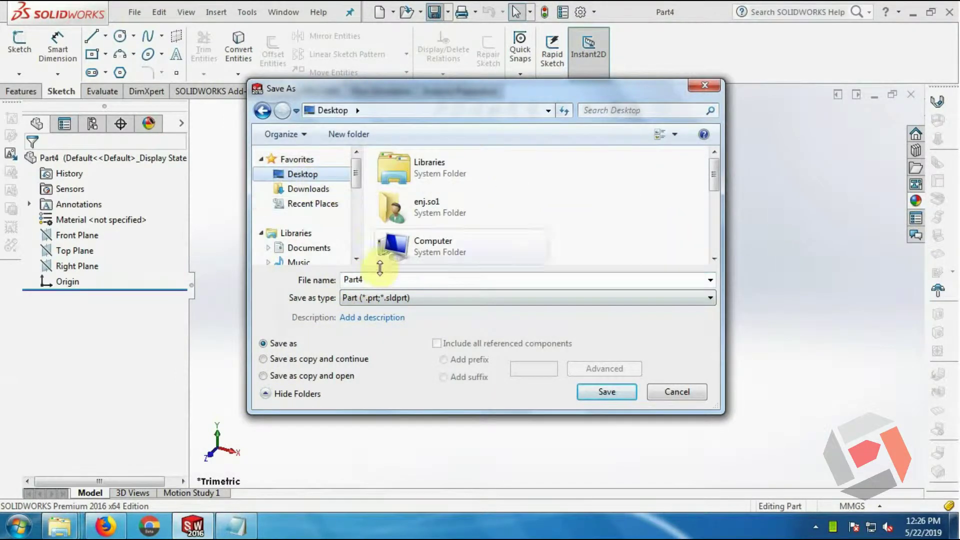
{"action": "type", "text": "unp"}
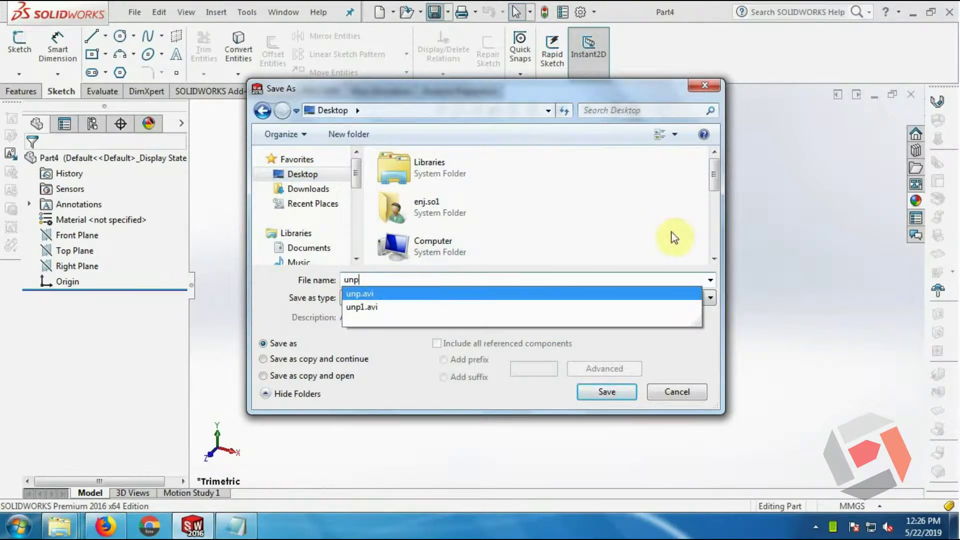
{"action": "left_click", "coordinate": [594, 94]}
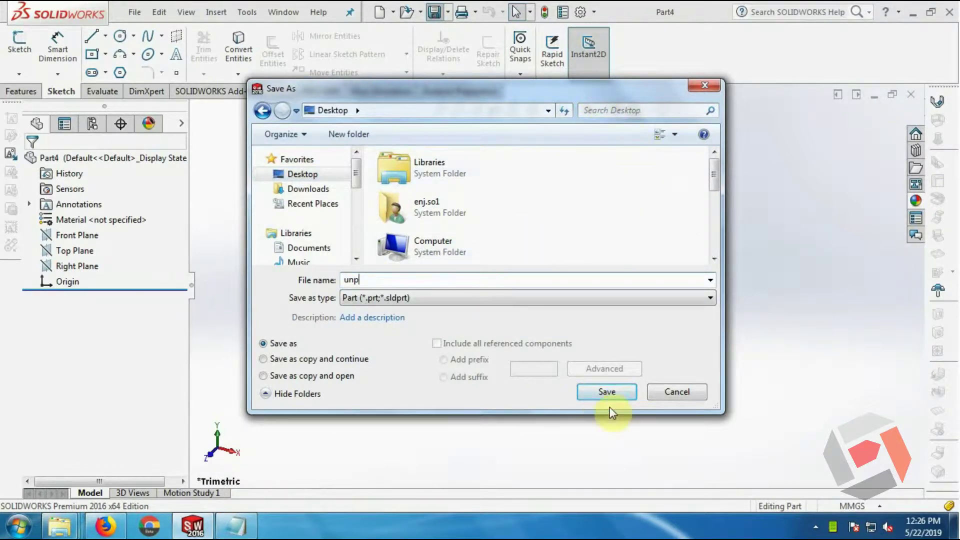
{"action": "left_click", "coordinate": [610, 393]}
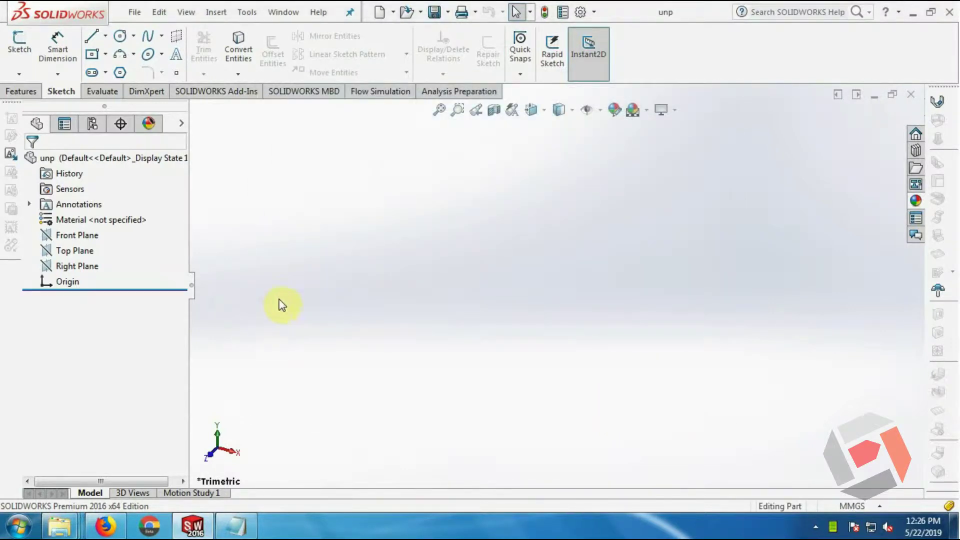
Step: Show the Weldments toolbar and start a new 3D sketch, 3DSketch1
{"action": "right_click", "coordinate": [681, 40]}
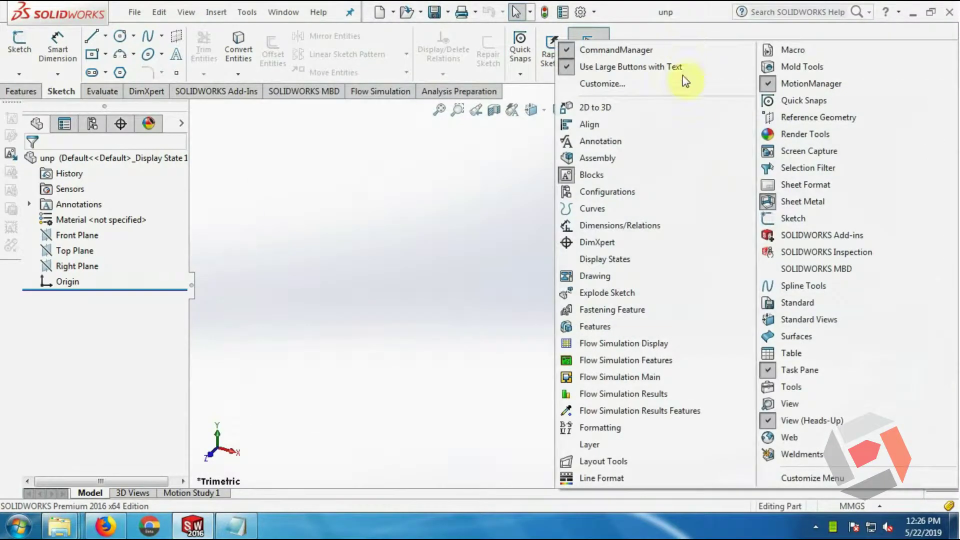
{"action": "left_click", "coordinate": [796, 460]}
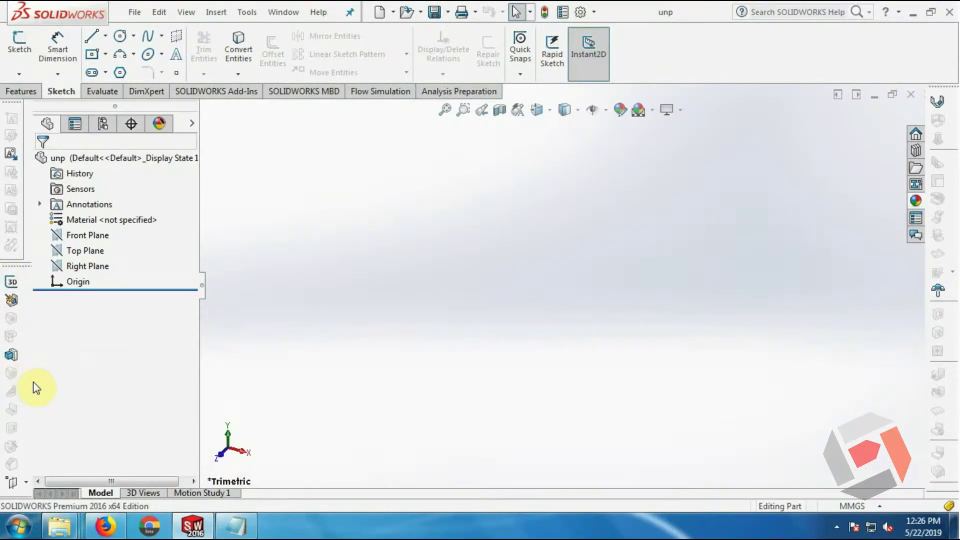
{"action": "left_click", "coordinate": [20, 287]}
Step: Draw three connected lines from the origin: left leg, top beam and right leg, forming an inverted U
{"action": "left_click", "coordinate": [93, 36]}
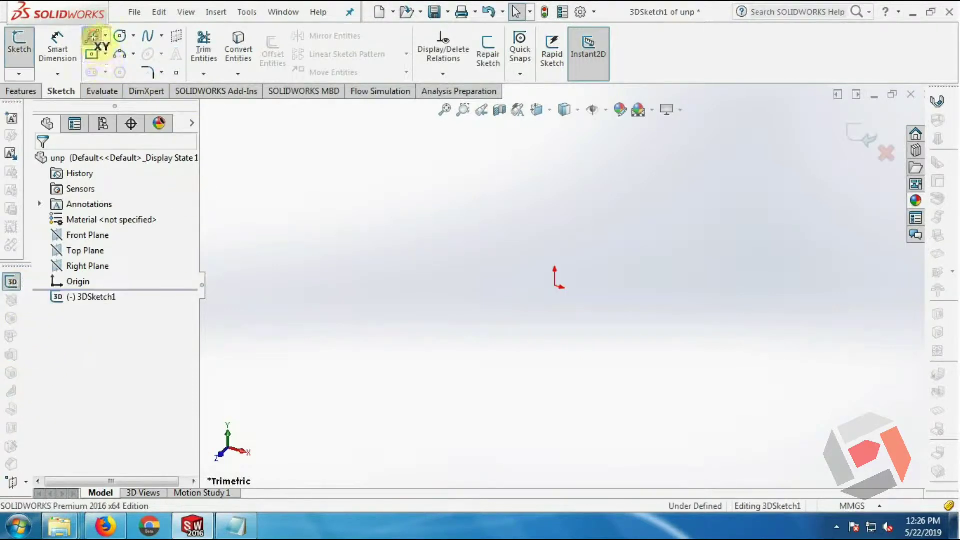
{"action": "left_click", "coordinate": [554, 286]}
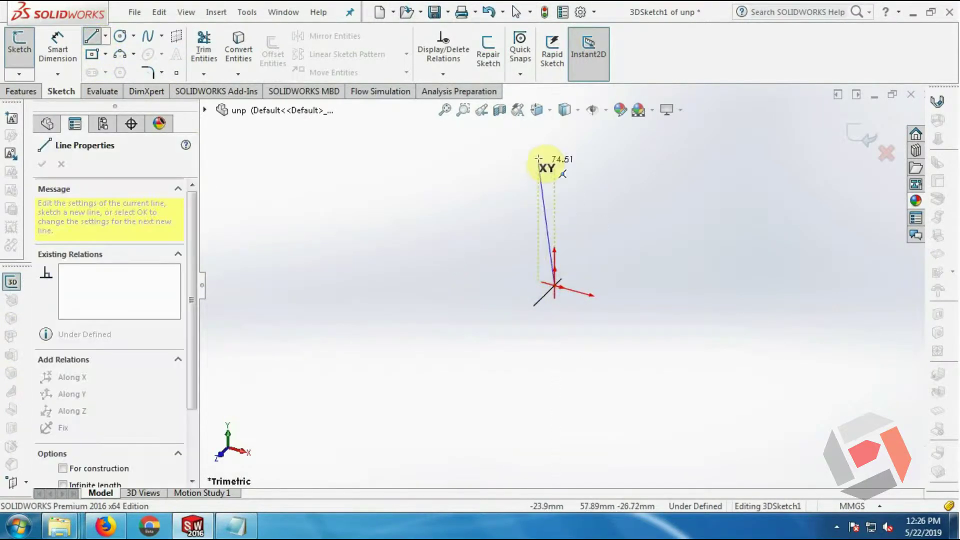
{"action": "left_click", "coordinate": [555, 133]}
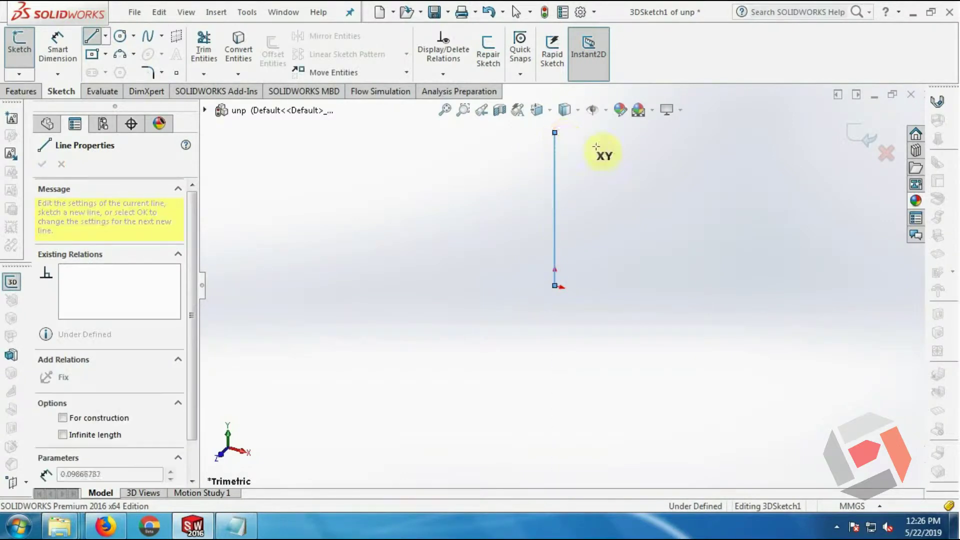
{"action": "left_click", "coordinate": [692, 170]}
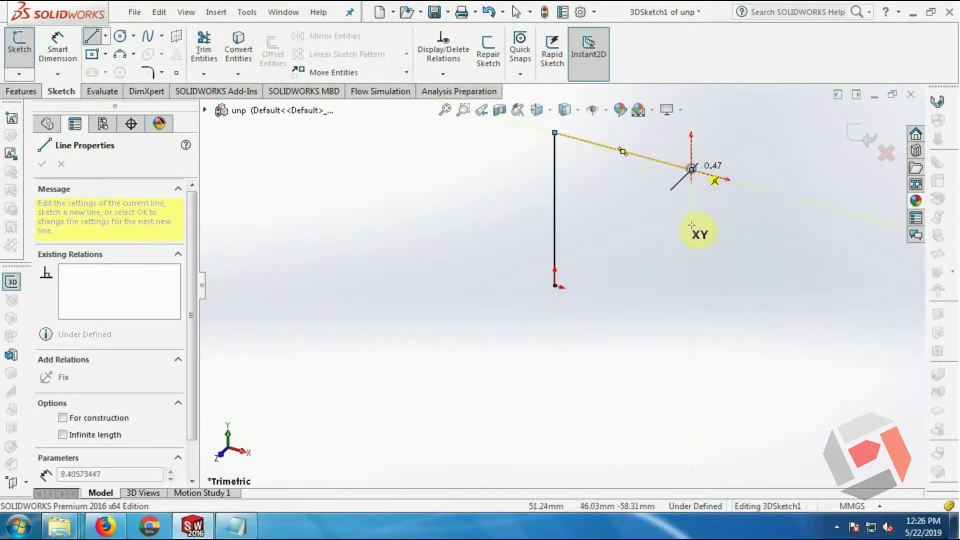
{"action": "left_click", "coordinate": [692, 302]}
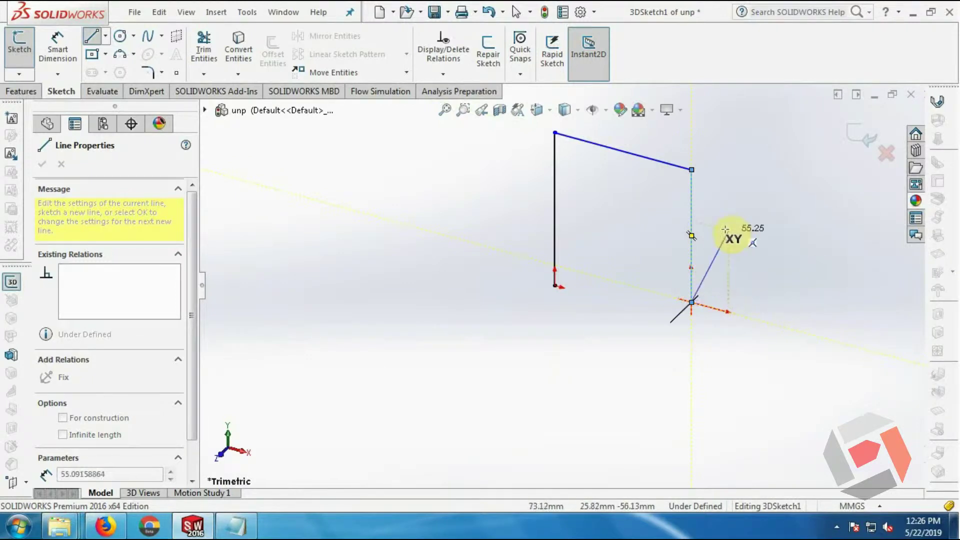
{"action": "key", "text": "Escape"}
Step: Dimension the left leg 4300, top beam 3700 and right leg 4300 mm
{"action": "left_click", "coordinate": [57, 50]}
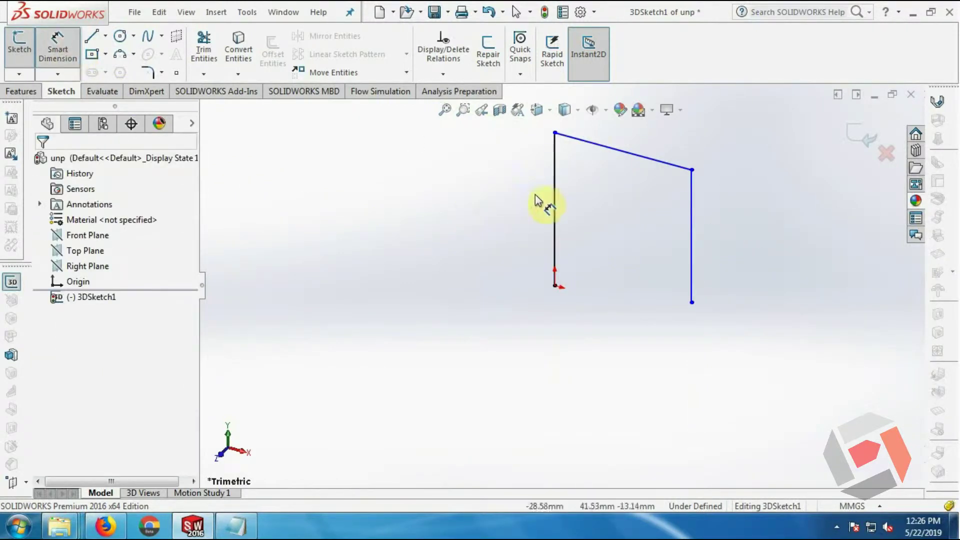
{"action": "left_click", "coordinate": [554, 212]}
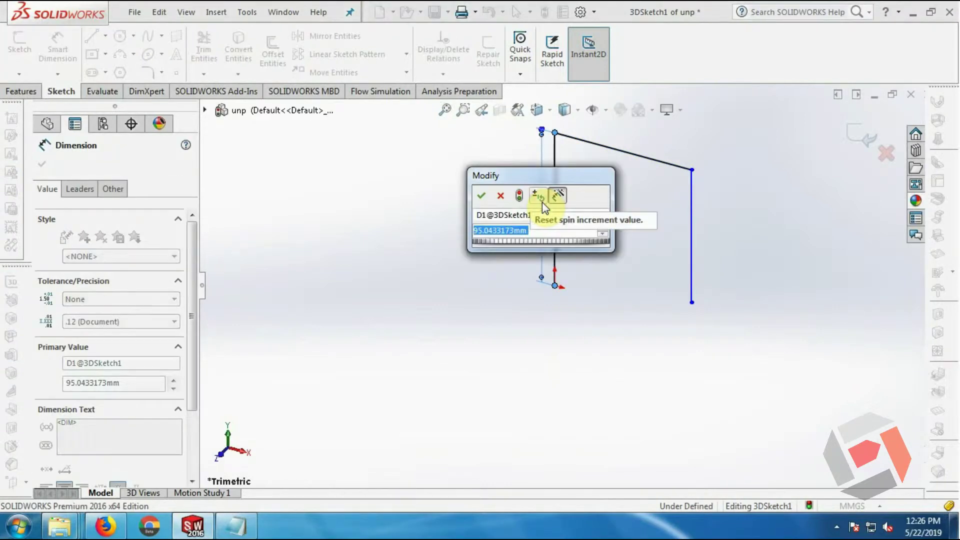
{"action": "type", "text": "4300"}
{"action": "key", "text": "Return"}
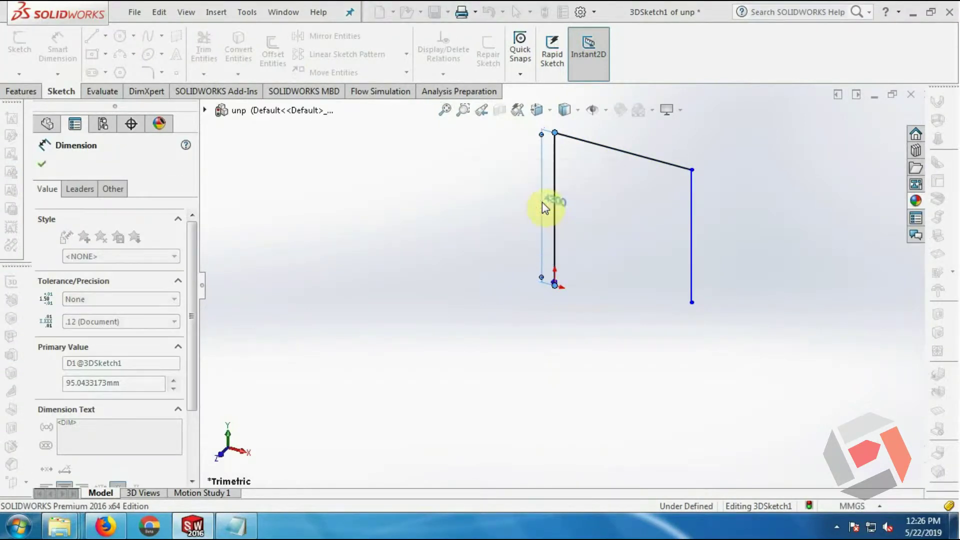
{"action": "left_click", "coordinate": [605, 147]}
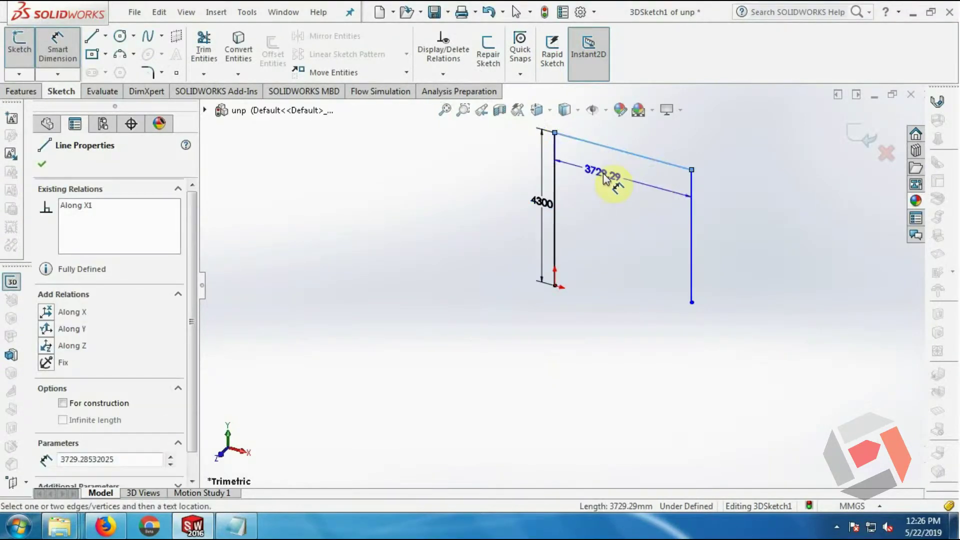
{"action": "left_click", "coordinate": [603, 173]}
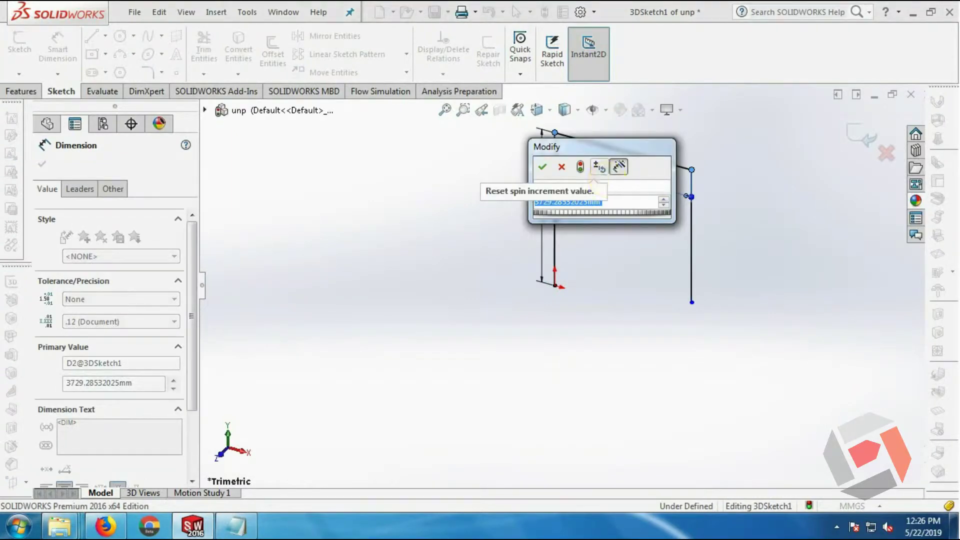
{"action": "type", "text": "3700"}
{"action": "key", "text": "Return"}
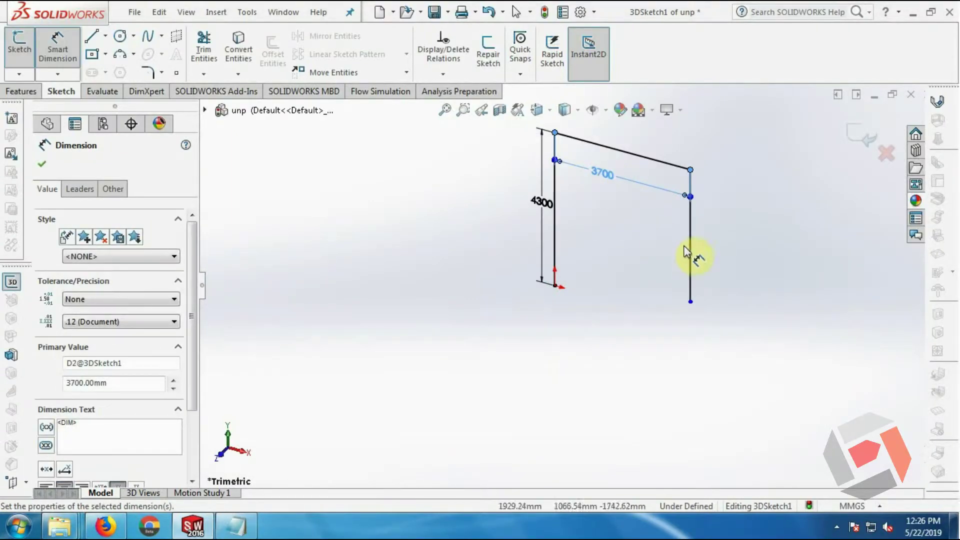
{"action": "left_click", "coordinate": [690, 247]}
{"action": "left_click", "coordinate": [726, 254]}
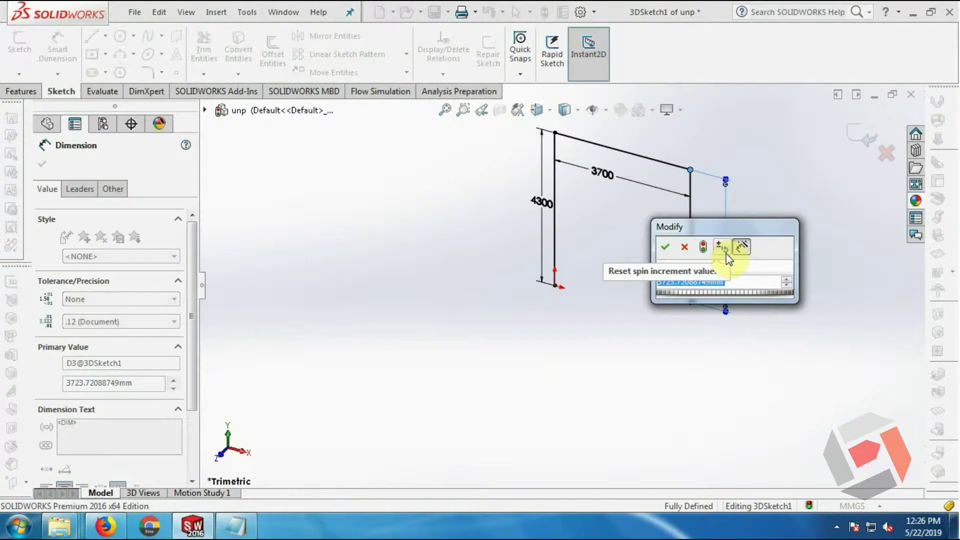
{"action": "type", "text": "4300"}
{"action": "key", "text": "Return"}
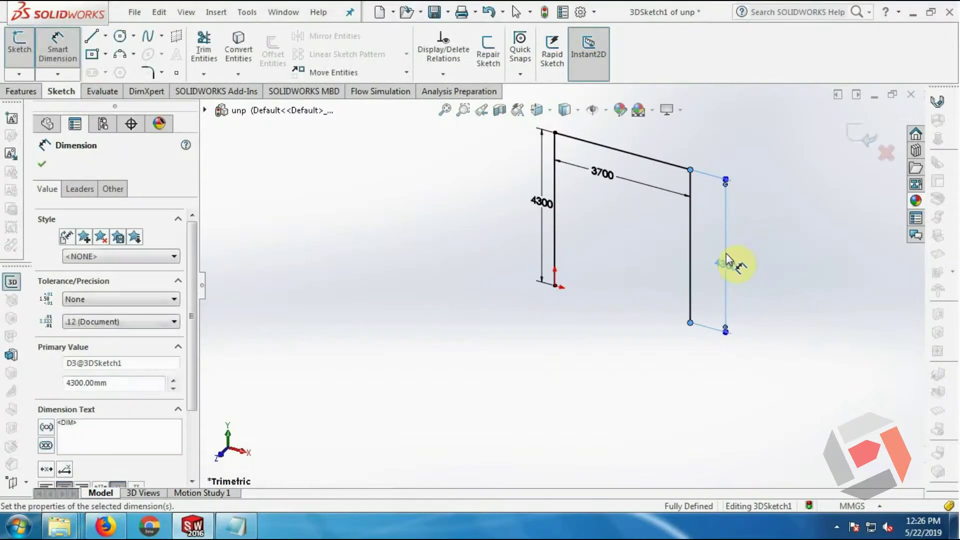
{"action": "left_click", "coordinate": [700, 282]}
Step: Exit the 3D sketch and add a Weldment feature to the part
{"action": "left_click", "coordinate": [855, 133]}
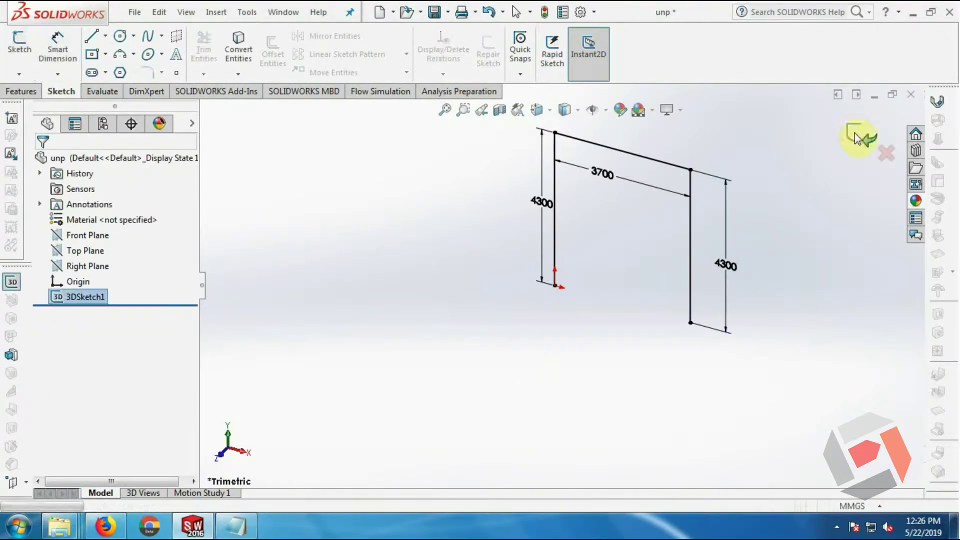
{"action": "scroll", "coordinate": [535, 317], "scroll_direction": "up", "scroll_amount": 2}
{"action": "scroll", "coordinate": [575, 270], "scroll_direction": "up", "scroll_amount": 2}
{"action": "scroll", "coordinate": [614, 228], "scroll_direction": "down", "scroll_amount": 2}
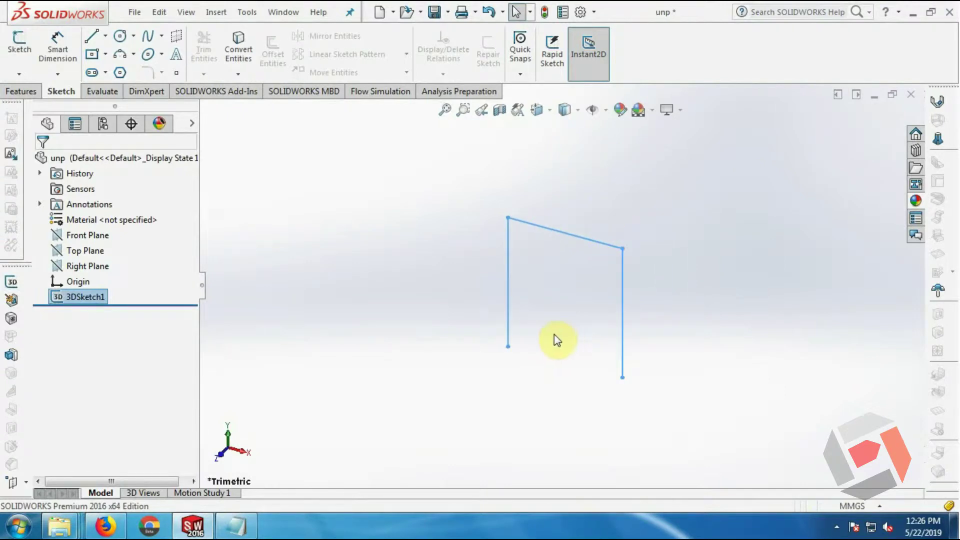
{"action": "left_click", "coordinate": [15, 299]}
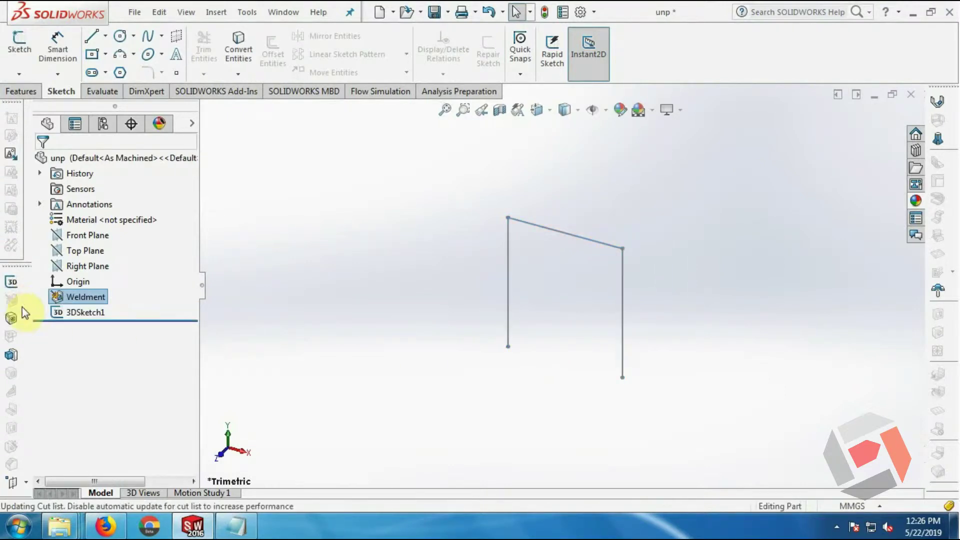
{"action": "left_click", "coordinate": [12, 318]}
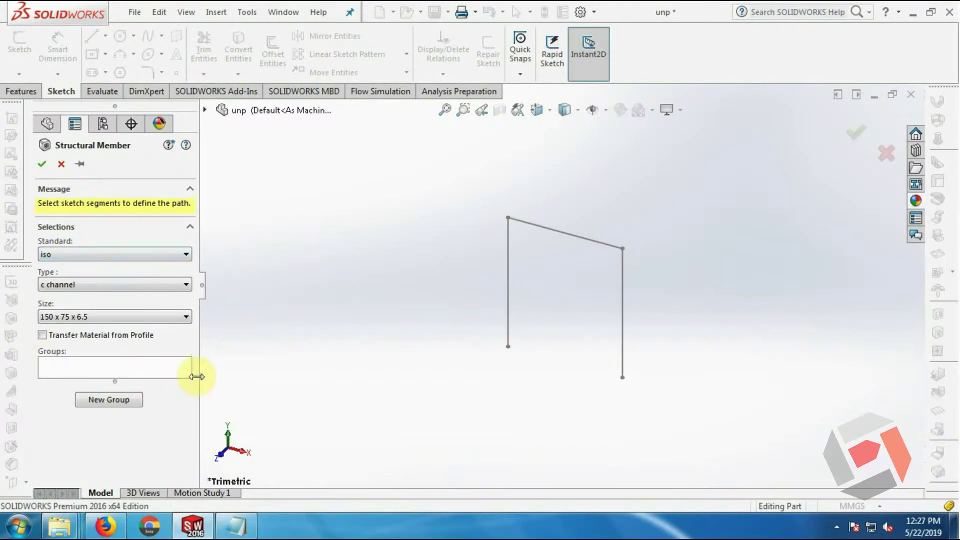
Step: Select the left leg, top beam and right leg as the member path group
{"action": "left_click", "coordinate": [172, 369]}
{"action": "left_click", "coordinate": [509, 320]}
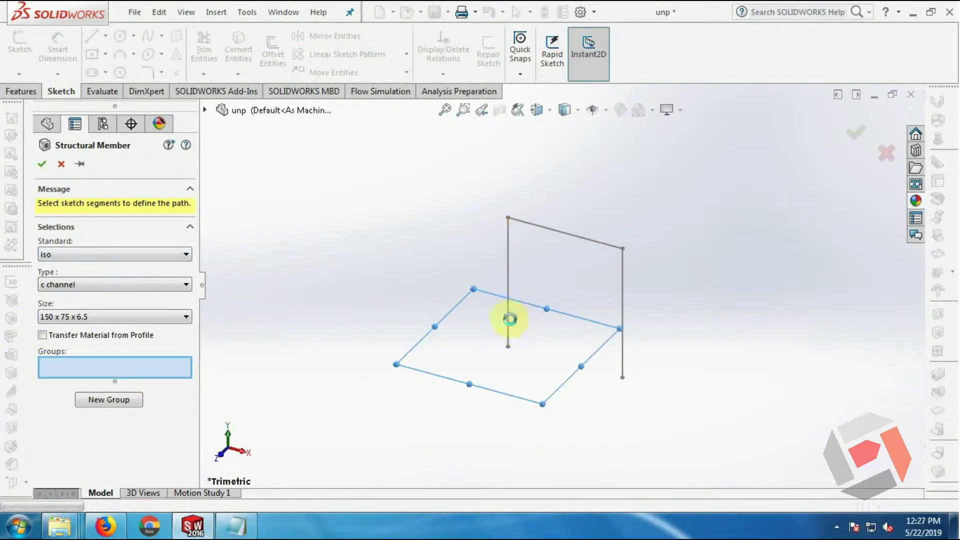
{"action": "left_click", "coordinate": [548, 229]}
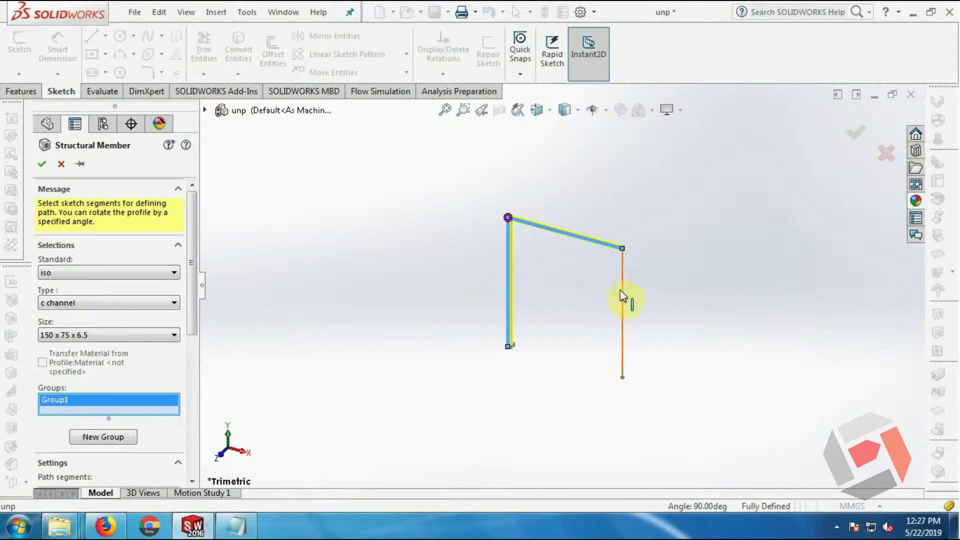
{"action": "left_click", "coordinate": [622, 295]}
{"action": "scroll", "coordinate": [461, 320], "scroll_direction": "down", "scroll_amount": 4}
{"action": "scroll", "coordinate": [579, 340], "scroll_direction": "down", "scroll_amount": 3}
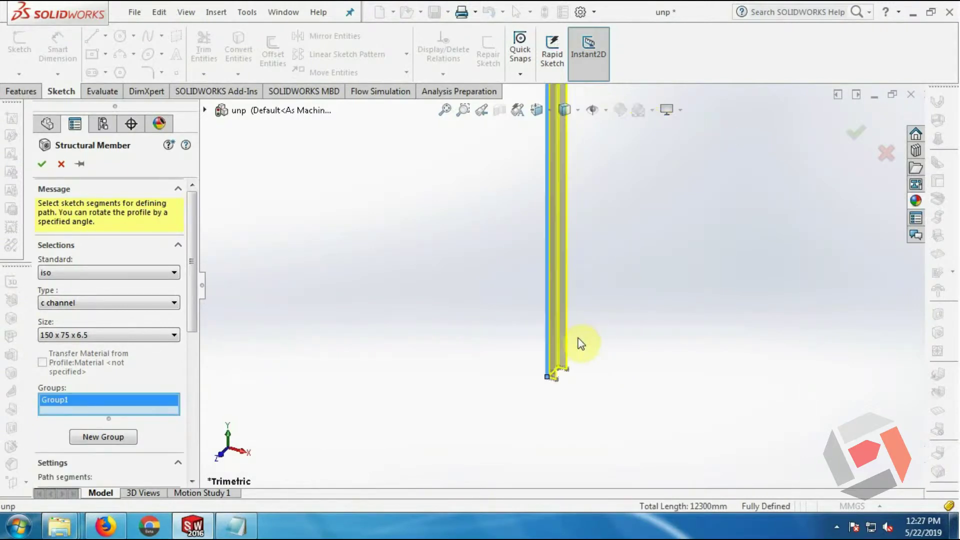
{"action": "scroll", "coordinate": [575, 322], "scroll_direction": "down", "scroll_amount": 1}
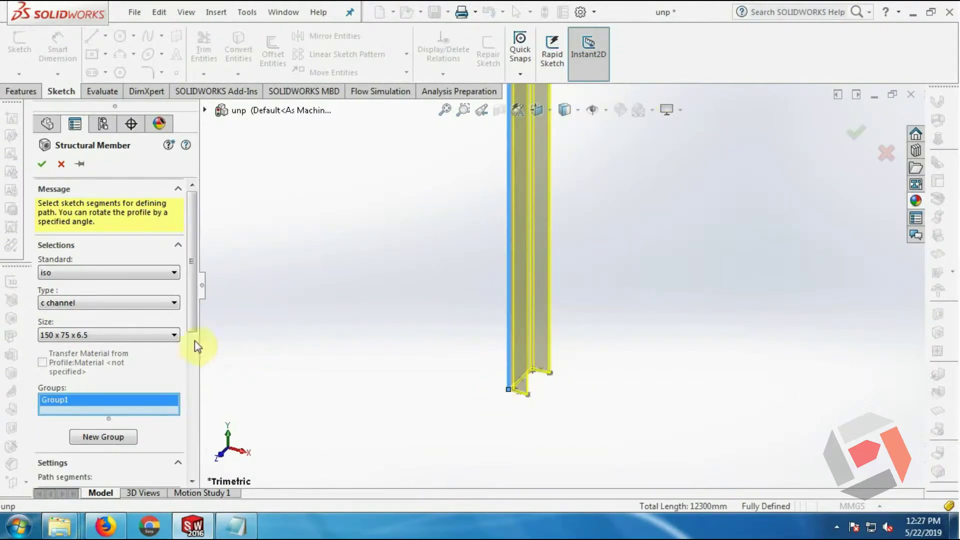
Step: Set the C channel size to 120 x 12, replacing 100 x 10, and build the members
{"action": "left_click", "coordinate": [158, 335]}
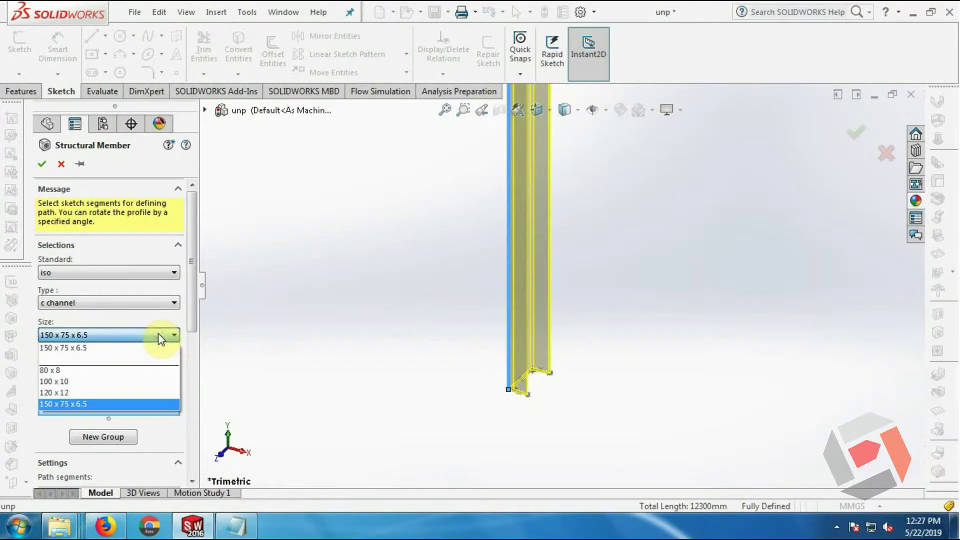
{"action": "left_click", "coordinate": [69, 381]}
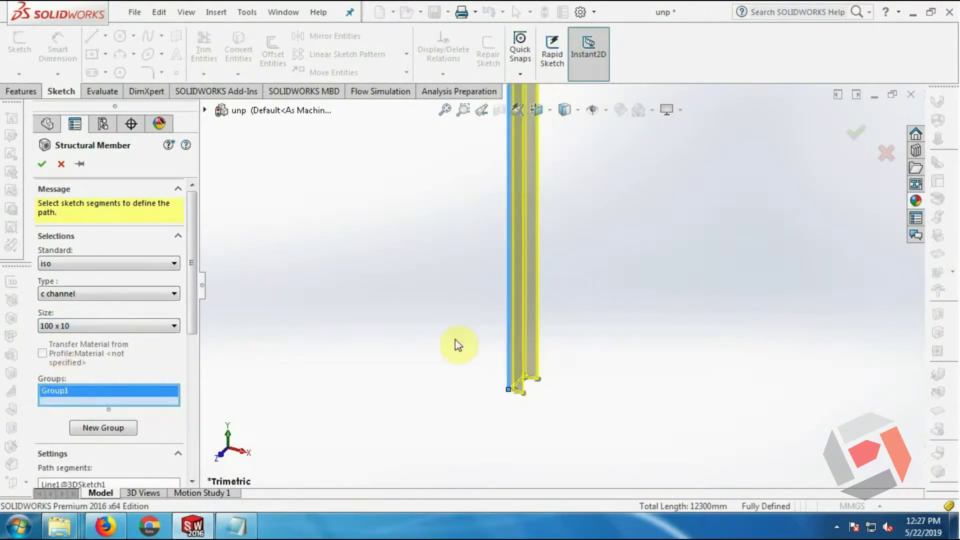
{"action": "left_click", "coordinate": [148, 329]}
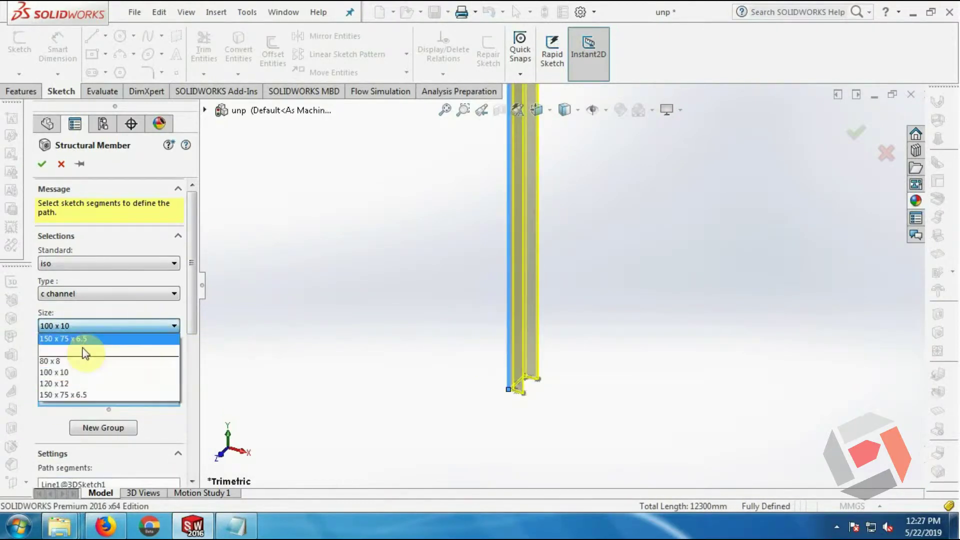
{"action": "left_click", "coordinate": [73, 384]}
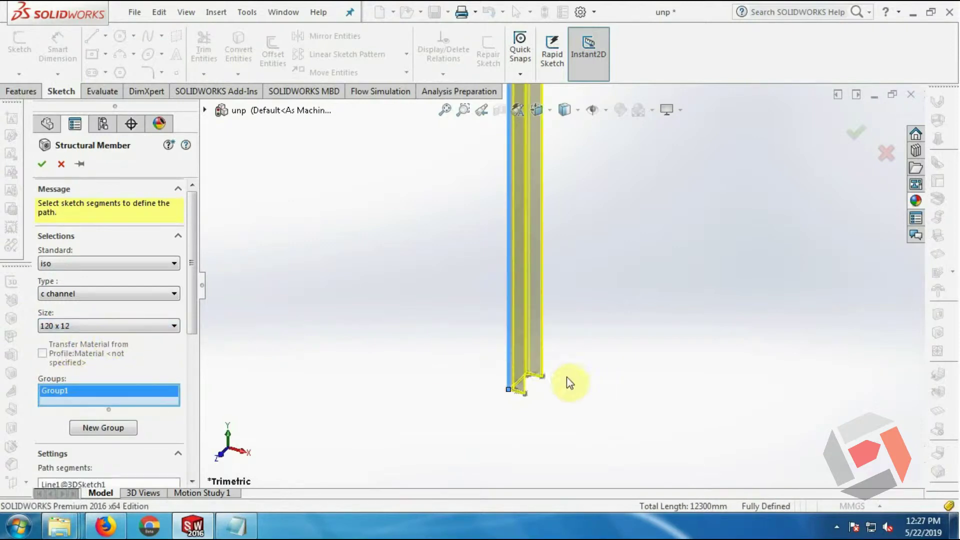
{"action": "scroll", "coordinate": [550, 310], "scroll_direction": "up", "scroll_amount": 5}
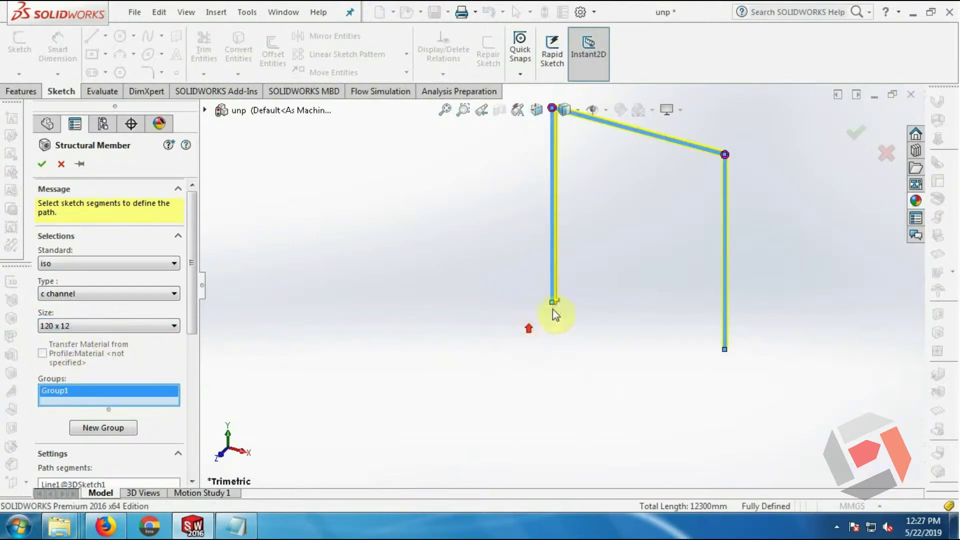
{"action": "left_click", "coordinate": [858, 131]}
Step: Zoom in on the C channel 120 x 12 frame corner, zoom back out, and open the Windows Start menu
{"action": "key", "text": "f"}
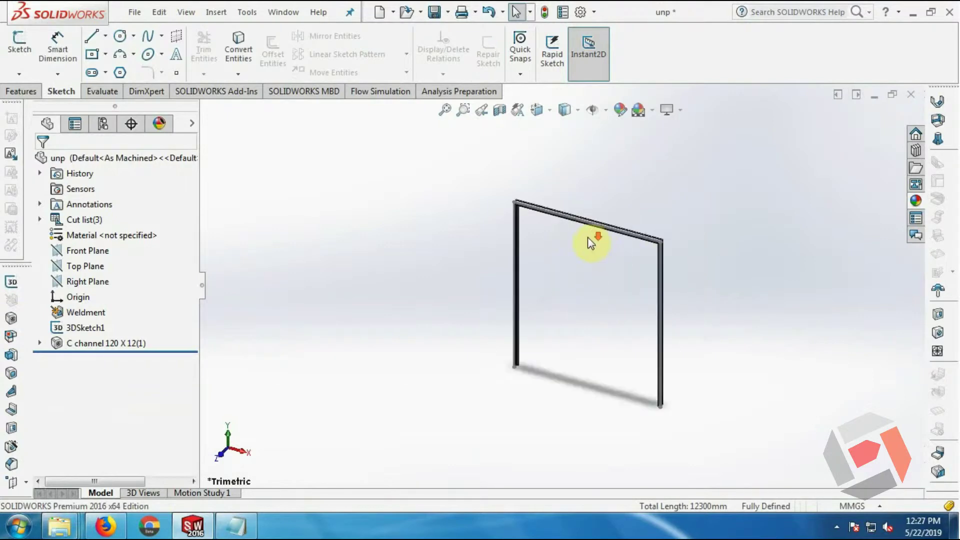
{"action": "scroll", "coordinate": [515, 208], "scroll_direction": "down", "scroll_amount": 2}
{"action": "scroll", "coordinate": [532, 193], "scroll_direction": "down", "scroll_amount": 2}
{"action": "scroll", "coordinate": [523, 200], "scroll_direction": "down", "scroll_amount": 3}
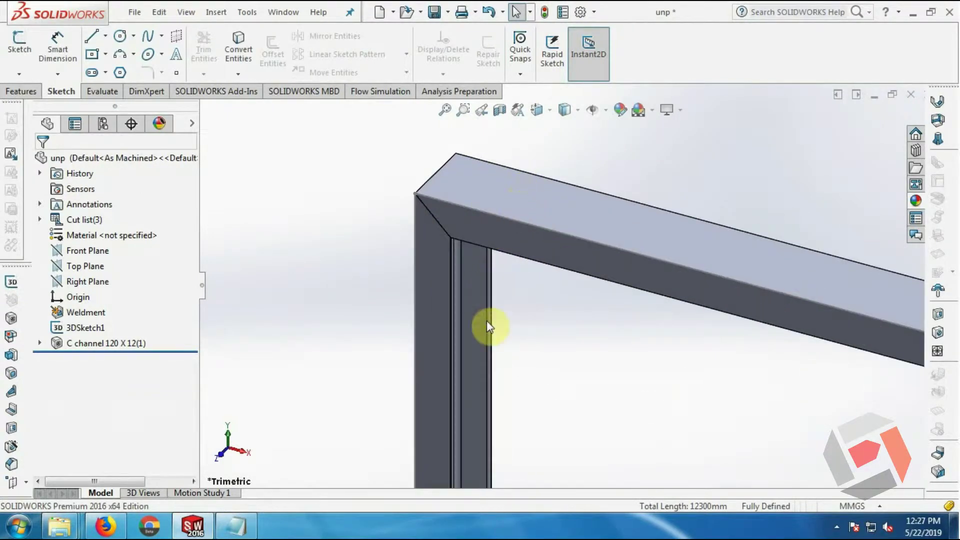
{"action": "scroll", "coordinate": [475, 300], "scroll_direction": "up", "scroll_amount": 2}
{"action": "scroll", "coordinate": [495, 307], "scroll_direction": "up", "scroll_amount": 2}
{"action": "scroll", "coordinate": [510, 326], "scroll_direction": "up", "scroll_amount": 2}
{"action": "scroll", "coordinate": [510, 327], "scroll_direction": "up", "scroll_amount": 1}
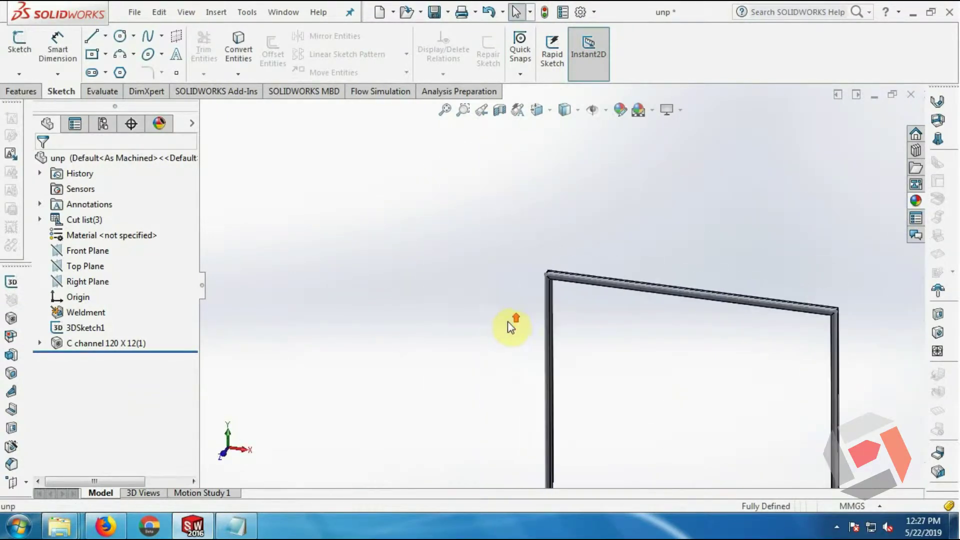
{"action": "scroll", "coordinate": [510, 328], "scroll_direction": "up", "scroll_amount": 2}
{"action": "scroll", "coordinate": [625, 365], "scroll_direction": "down", "scroll_amount": 1}
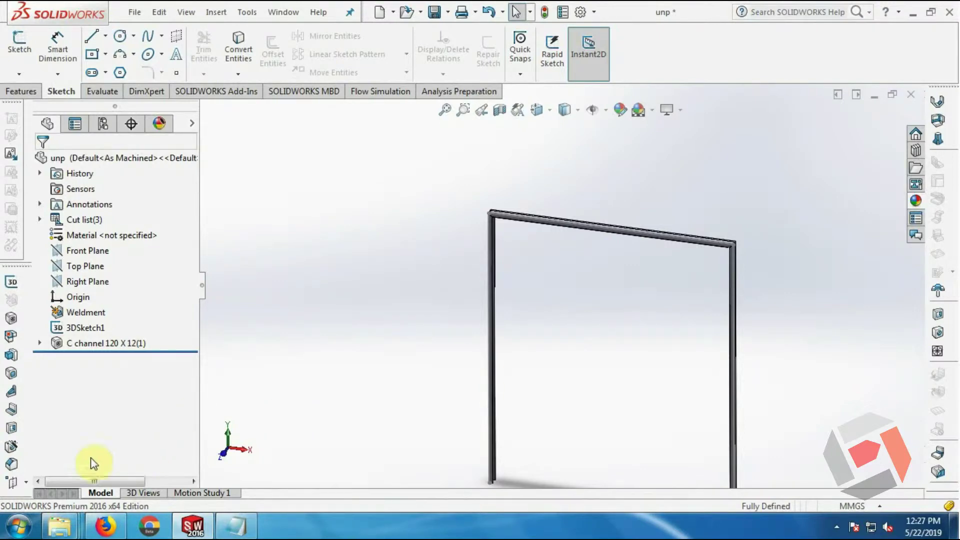
{"action": "left_click", "coordinate": [19, 526]}
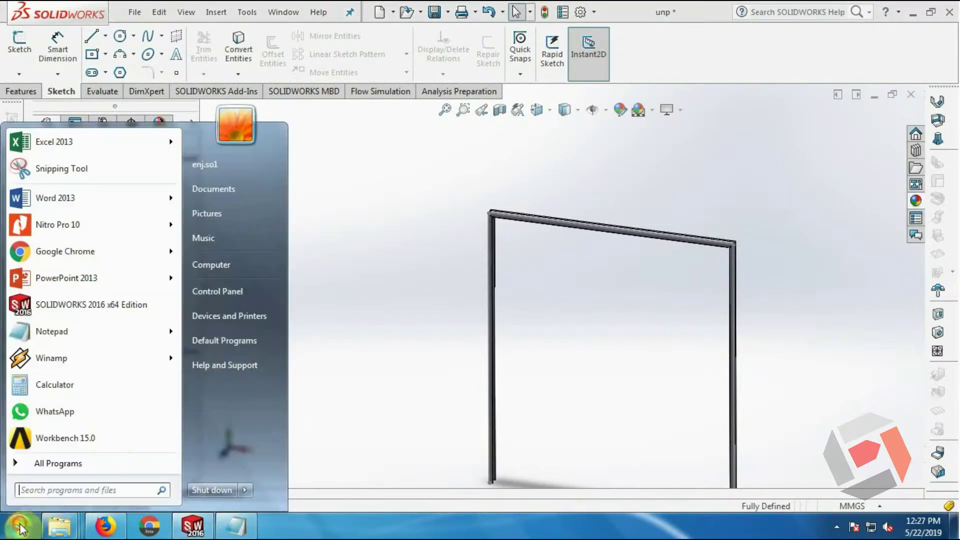
Step: Browse from Computer through C:\Program Files\SOLIDWORKS Corp\SOLIDWORKS into the lang folder
{"action": "left_click", "coordinate": [238, 272]}
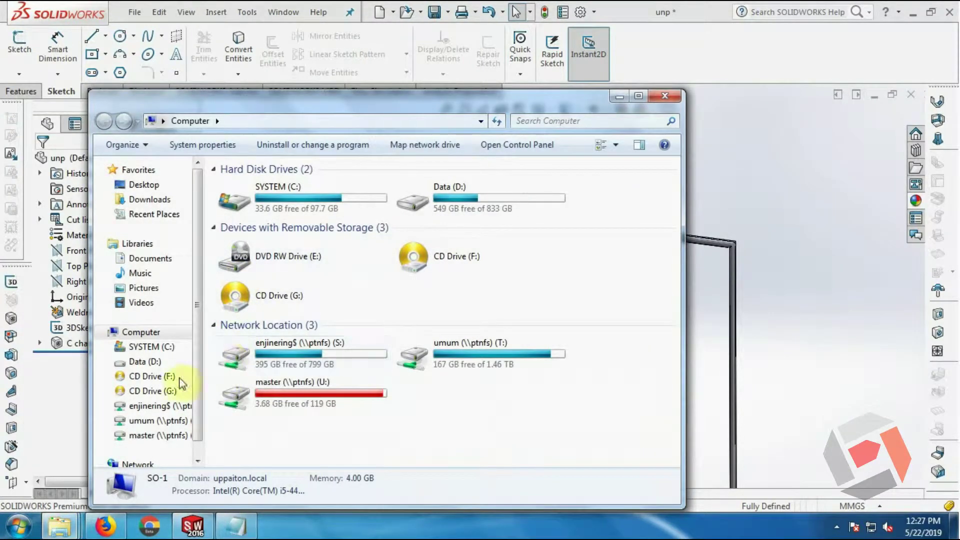
{"action": "left_click", "coordinate": [155, 346]}
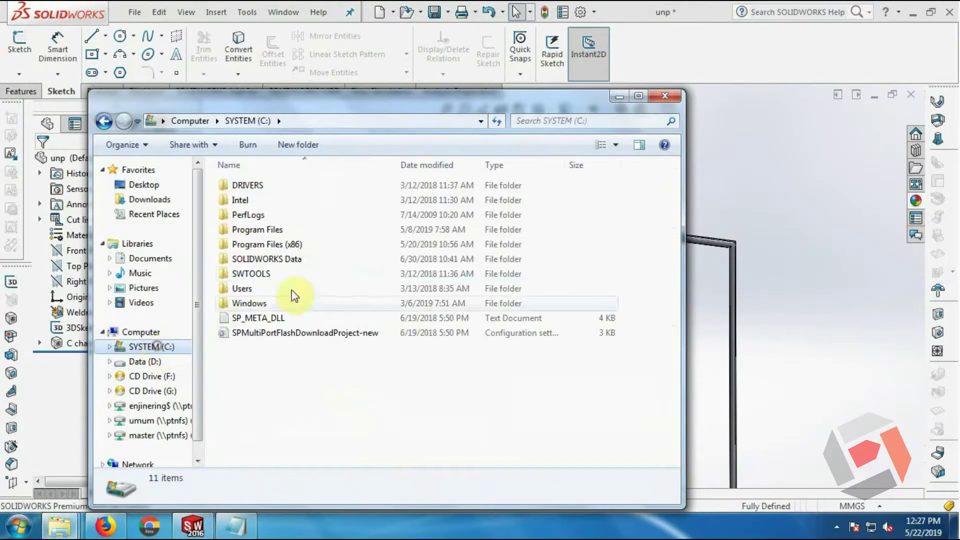
{"action": "double_click", "coordinate": [295, 239]}
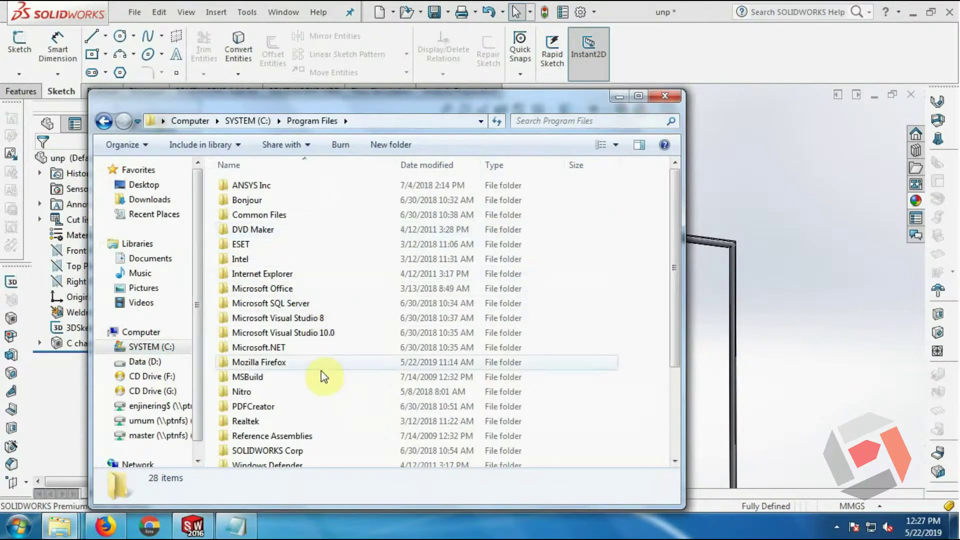
{"action": "double_click", "coordinate": [302, 446]}
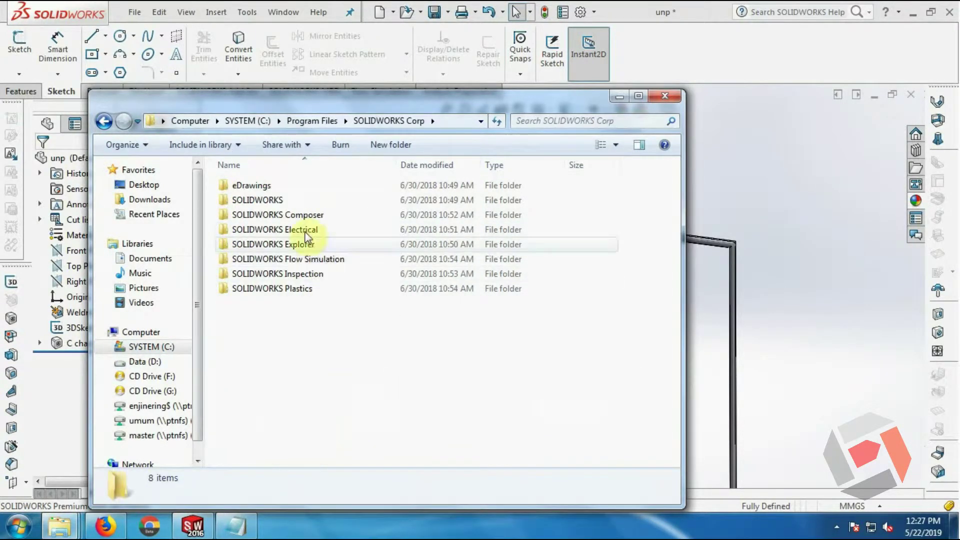
{"action": "double_click", "coordinate": [298, 200]}
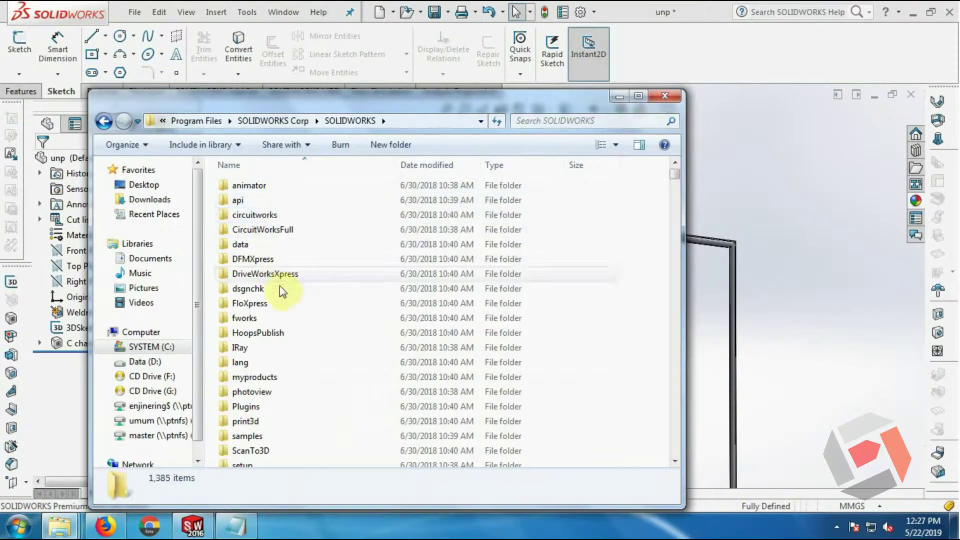
{"action": "double_click", "coordinate": [279, 363]}
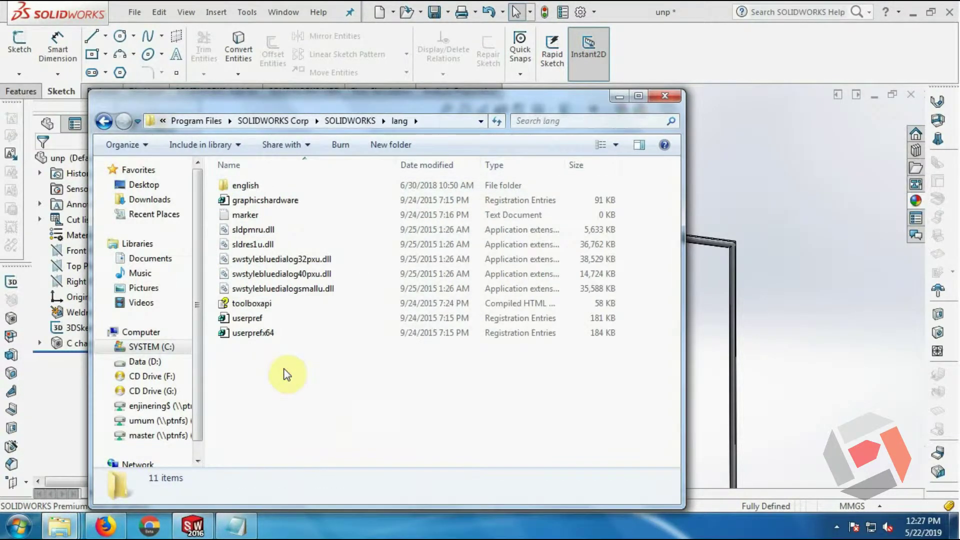
Step: Go into english\weldment profiles\iso\c channel, reveal its full path, and return to SOLIDWORKS
{"action": "left_click", "coordinate": [256, 186]}
{"action": "double_click", "coordinate": [256, 186]}
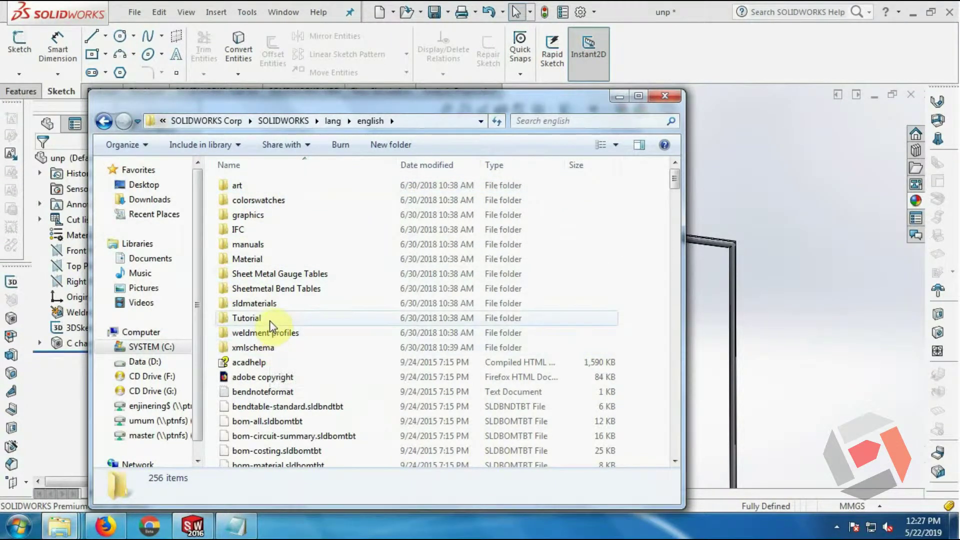
{"action": "double_click", "coordinate": [284, 333]}
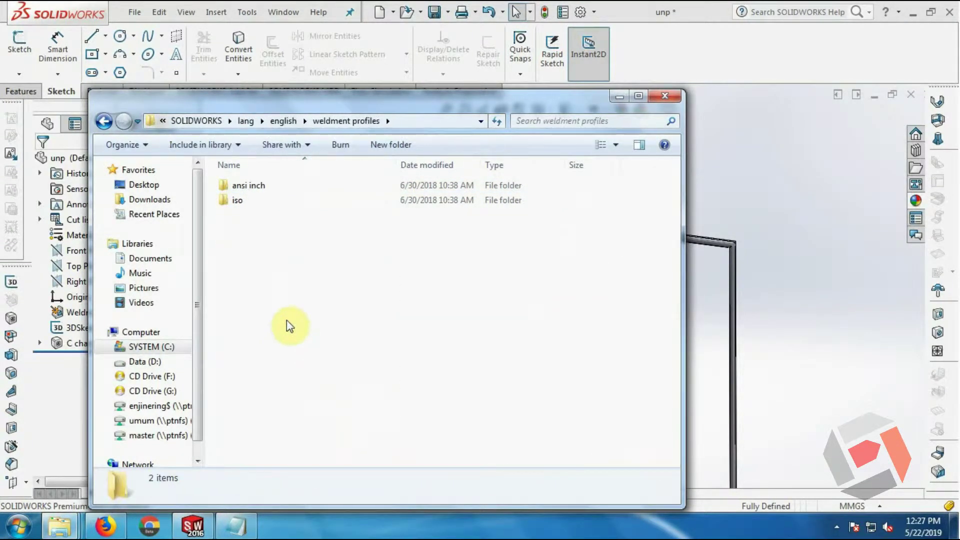
{"action": "double_click", "coordinate": [241, 201]}
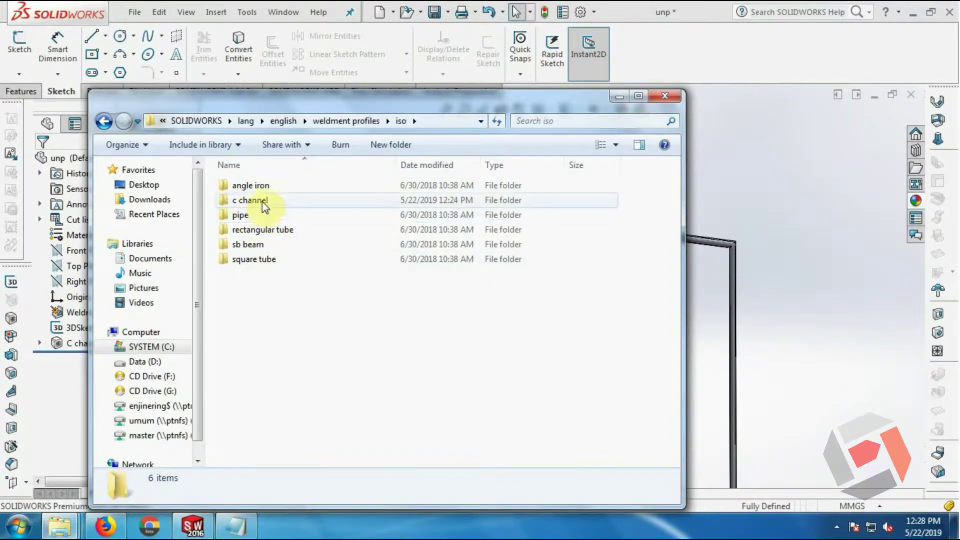
{"action": "double_click", "coordinate": [262, 202]}
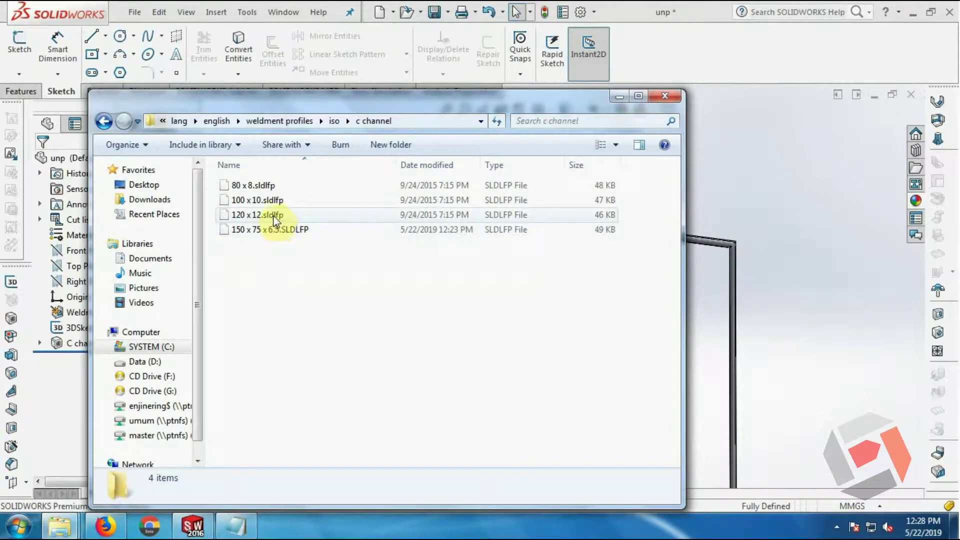
{"action": "left_click", "coordinate": [403, 124]}
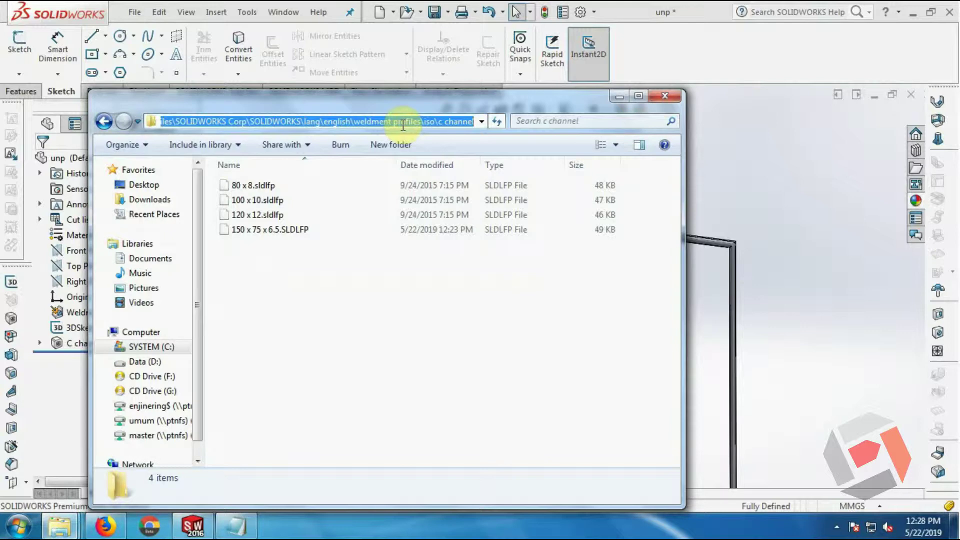
{"action": "left_click", "coordinate": [192, 525]}
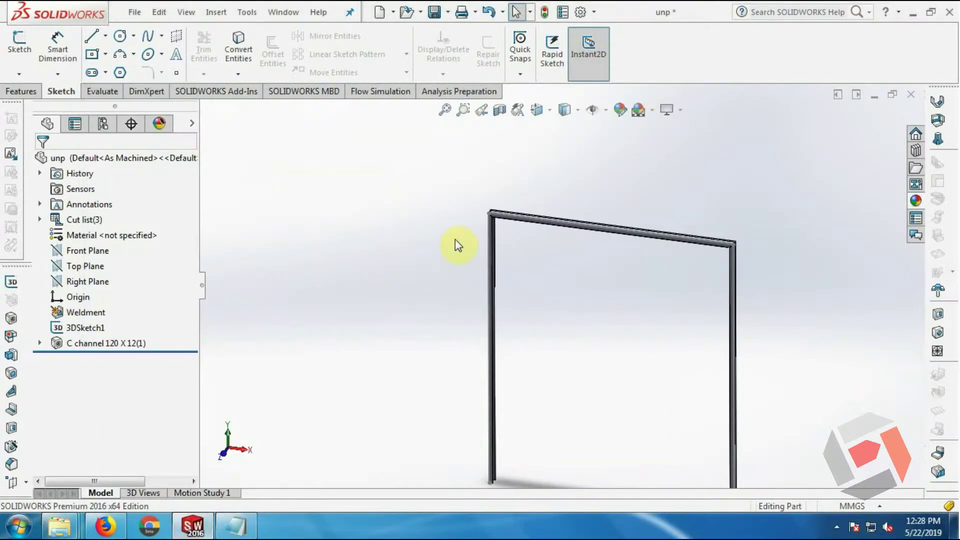
Step: In the Open dialog, go to the c channel profile folder by pasting its path
{"action": "left_click", "coordinate": [406, 12]}
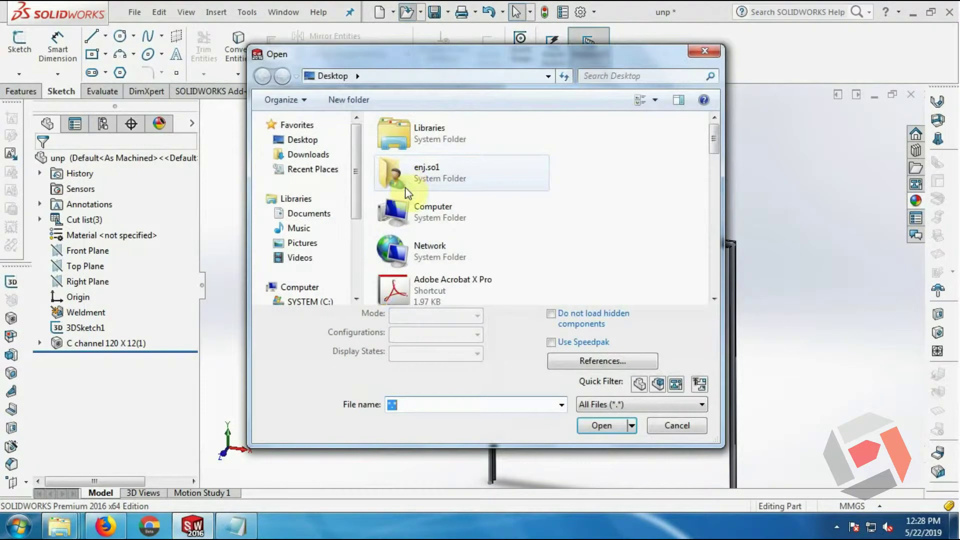
{"action": "left_click", "coordinate": [392, 76]}
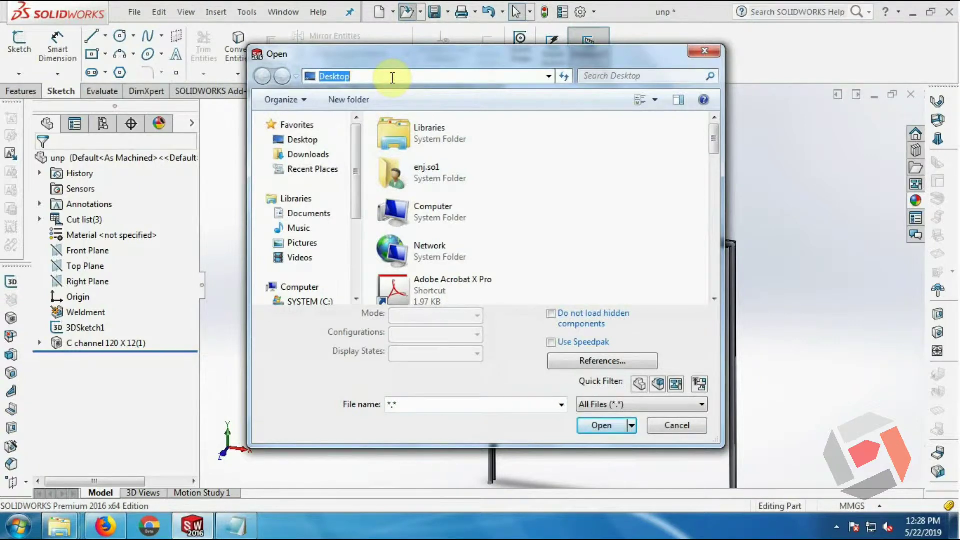
{"action": "key", "text": "ctrl+v"}
{"action": "key", "text": "Return"}
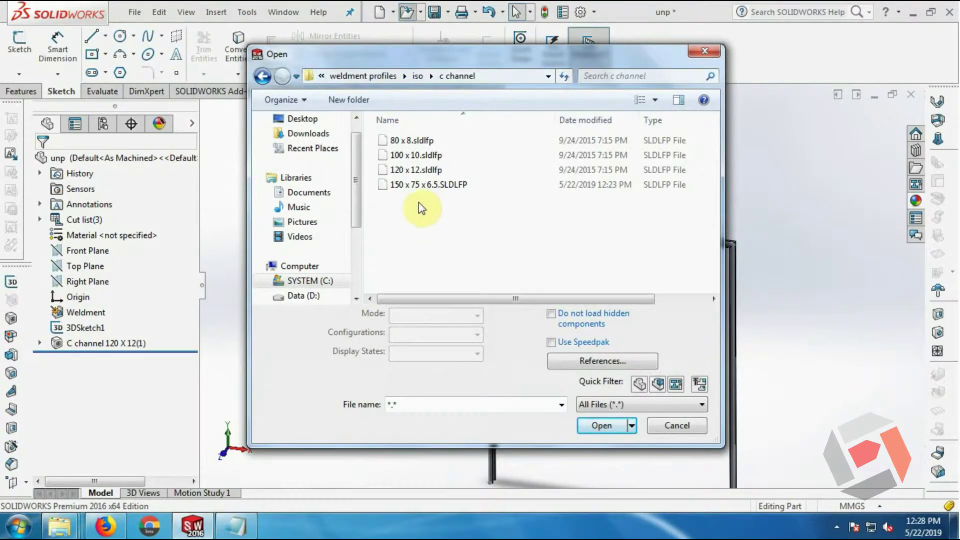
Step: Duplicate the 120 x 12 profile as '120 x 12 - Copy' with admin approval, then open it
{"action": "left_click", "coordinate": [424, 171]}
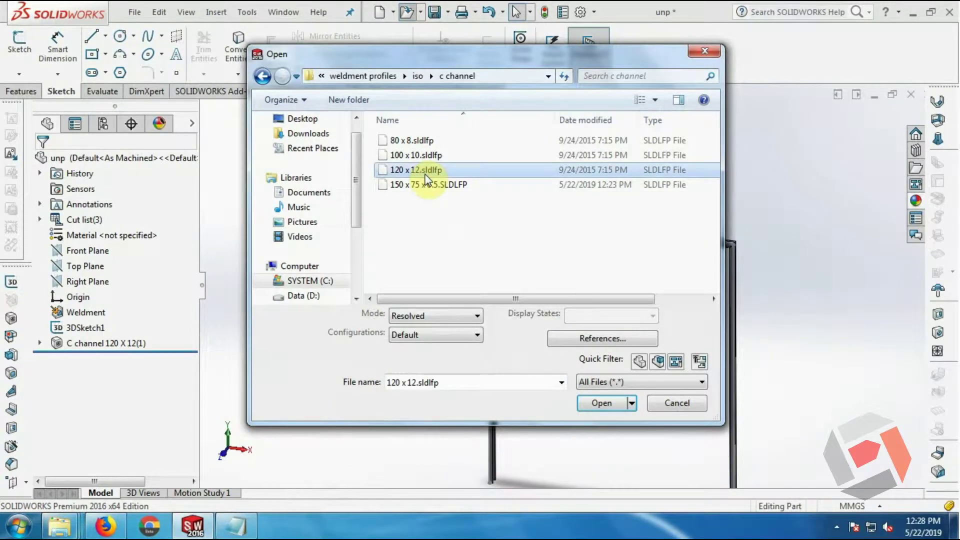
{"action": "right_click", "coordinate": [425, 175]}
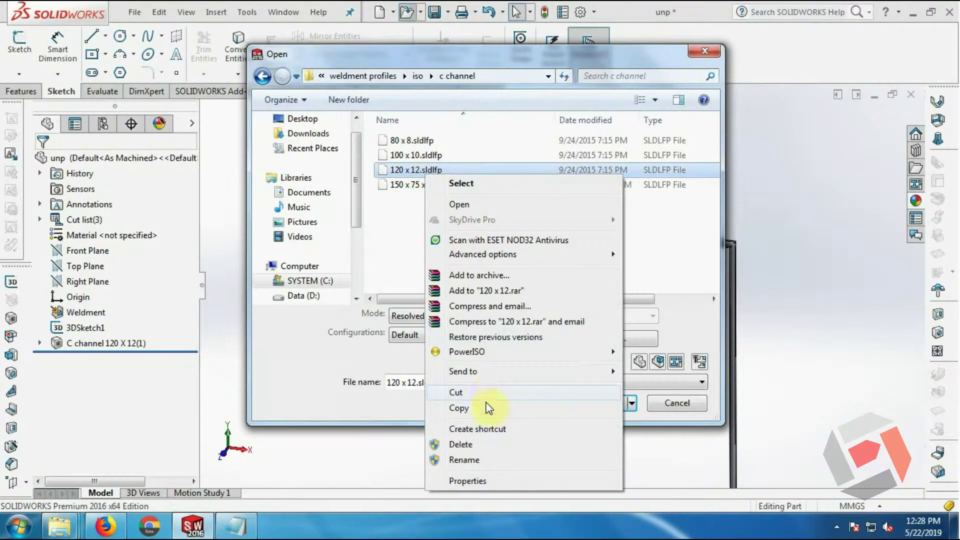
{"action": "left_click", "coordinate": [479, 410]}
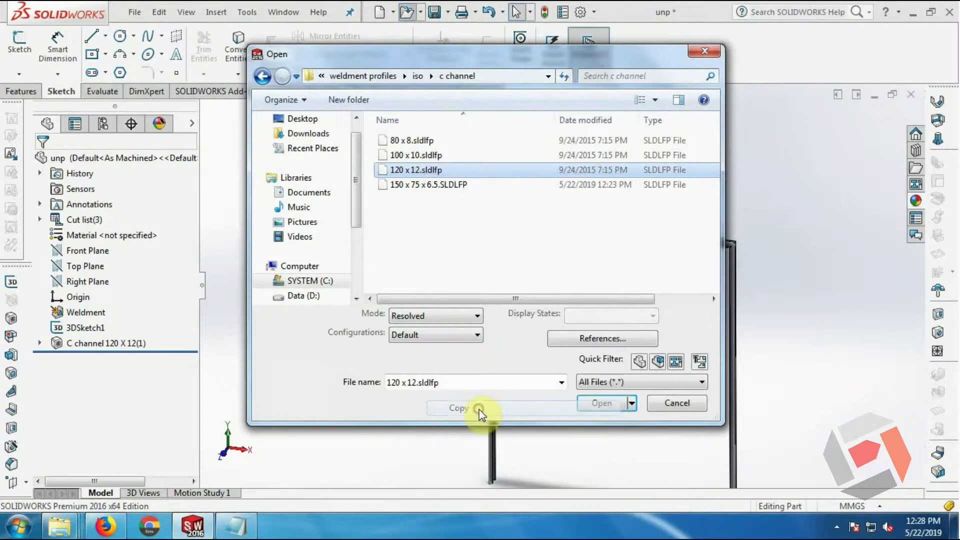
{"action": "right_click", "coordinate": [420, 226]}
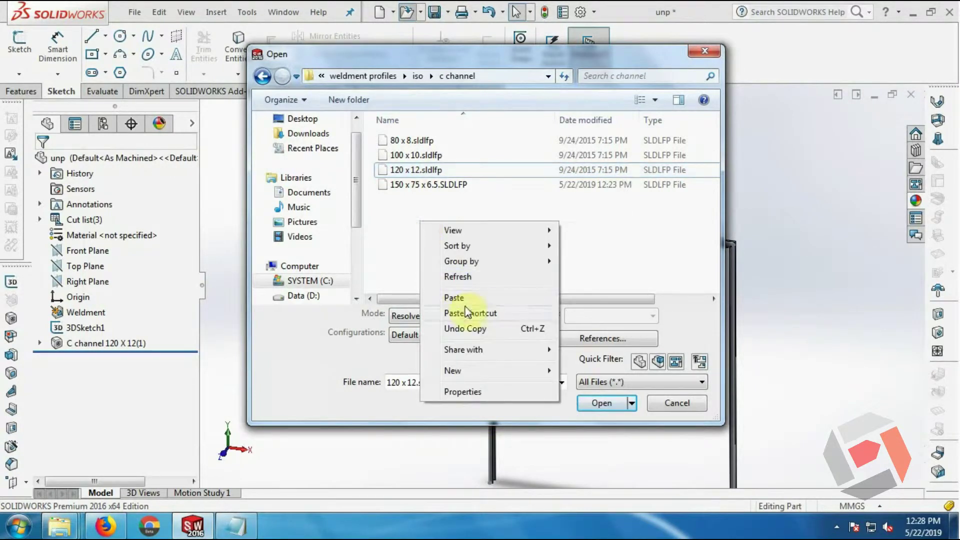
{"action": "left_click", "coordinate": [482, 299]}
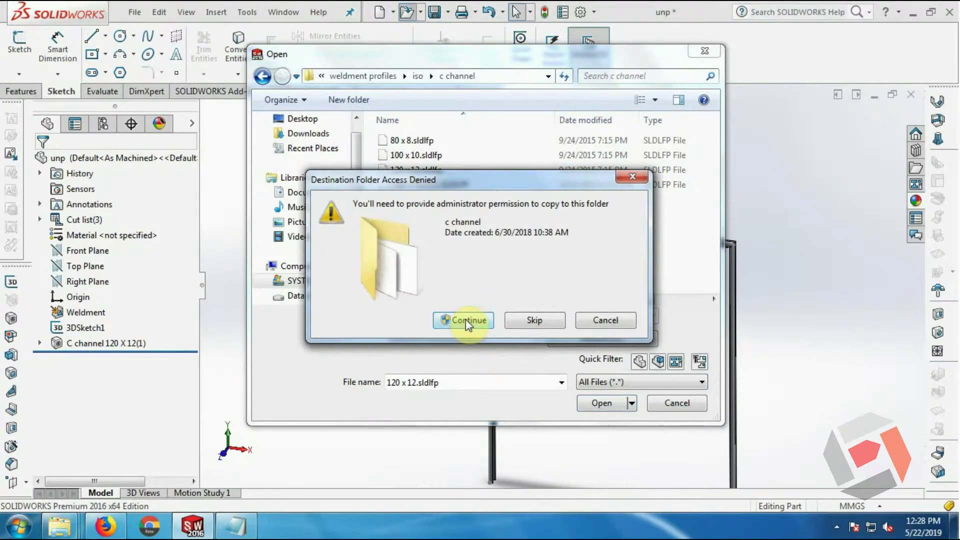
{"action": "left_click", "coordinate": [466, 319]}
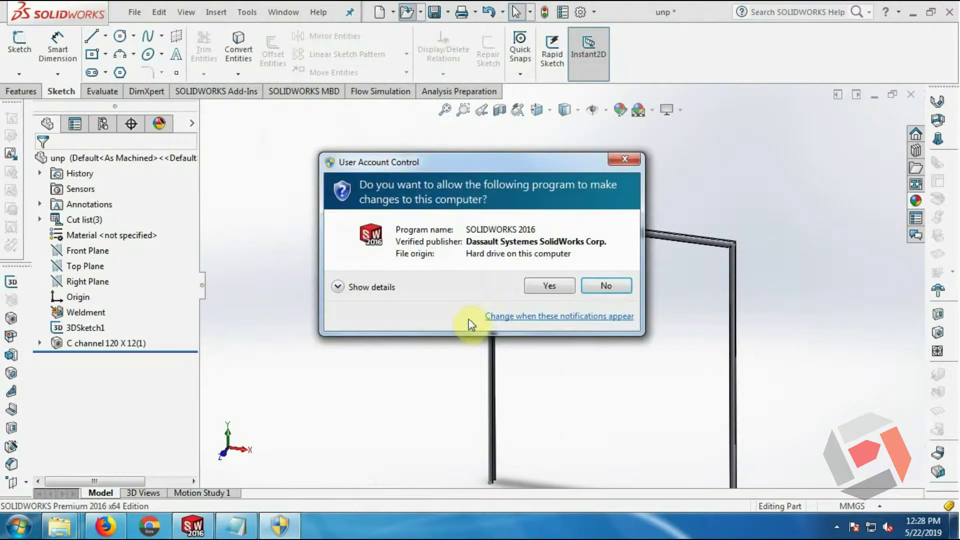
{"action": "left_click", "coordinate": [532, 289]}
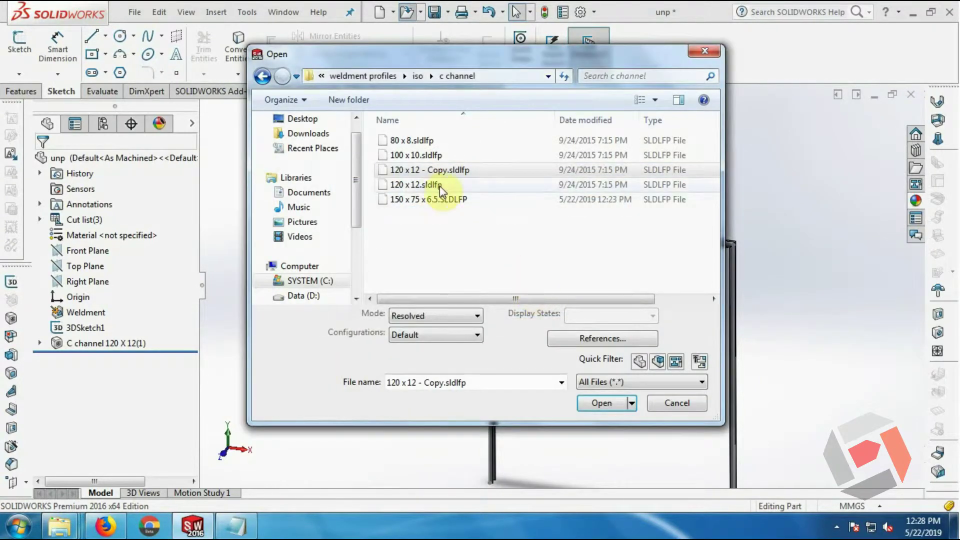
{"action": "left_click", "coordinate": [442, 170]}
{"action": "left_click", "coordinate": [603, 398]}
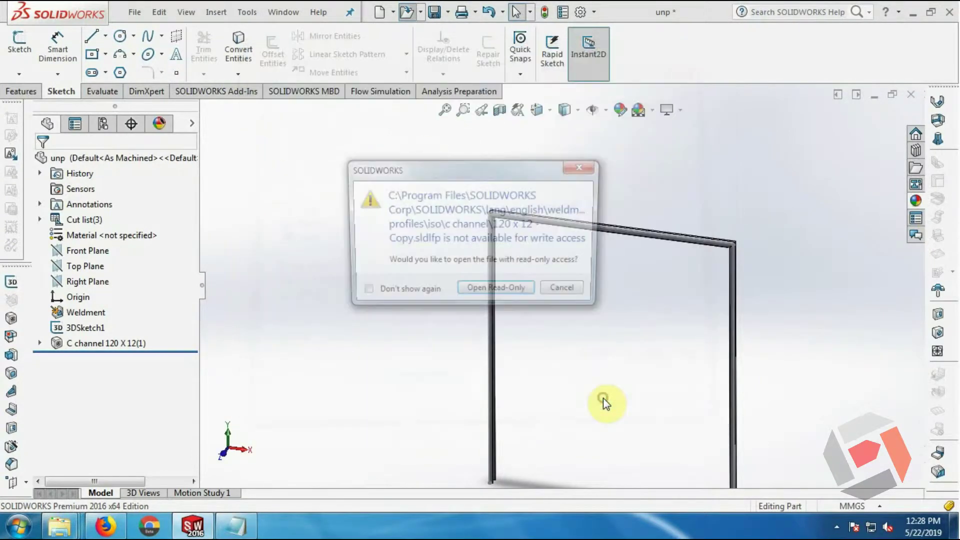
Step: Open the copied profile read-only and start editing Sketch1
{"action": "left_click", "coordinate": [497, 293]}
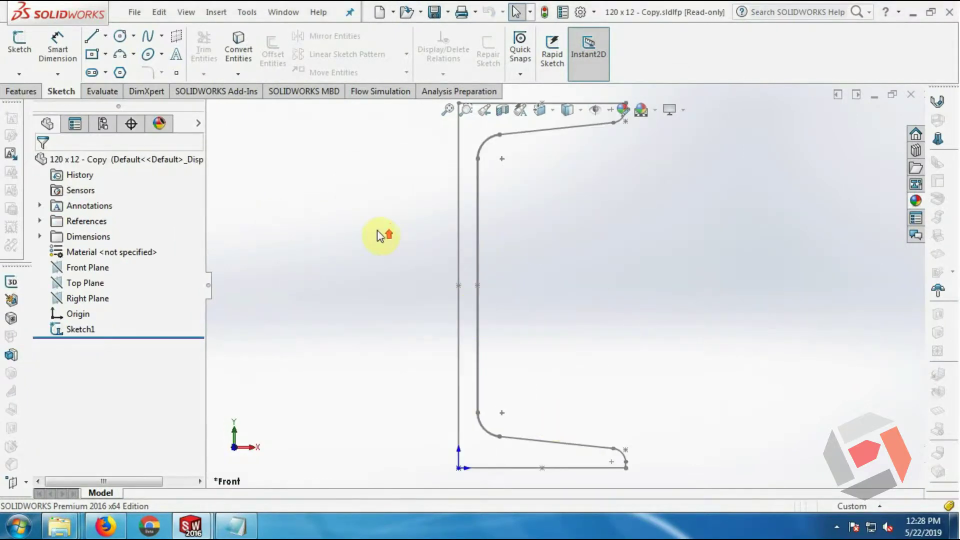
{"action": "scroll", "coordinate": [565, 279], "scroll_direction": "up", "scroll_amount": 2}
{"action": "scroll", "coordinate": [560, 257], "scroll_direction": "up", "scroll_amount": 1}
{"action": "scroll", "coordinate": [611, 256], "scroll_direction": "down", "scroll_amount": 1}
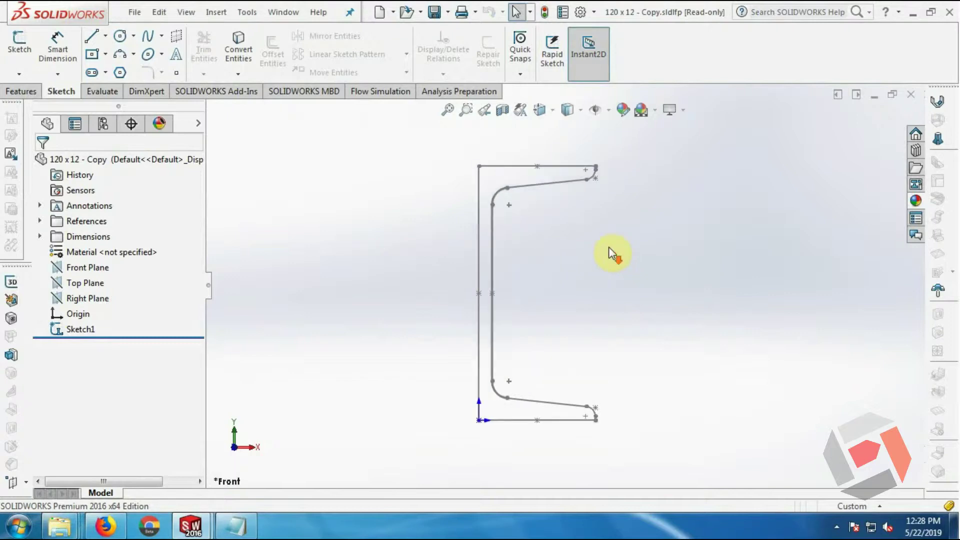
{"action": "right_click", "coordinate": [480, 278]}
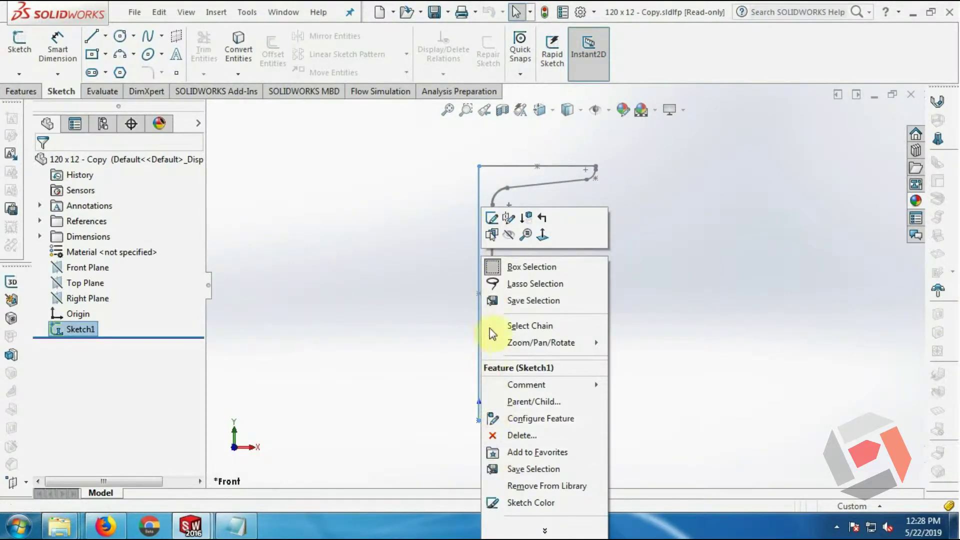
{"action": "left_click", "coordinate": [492, 216]}
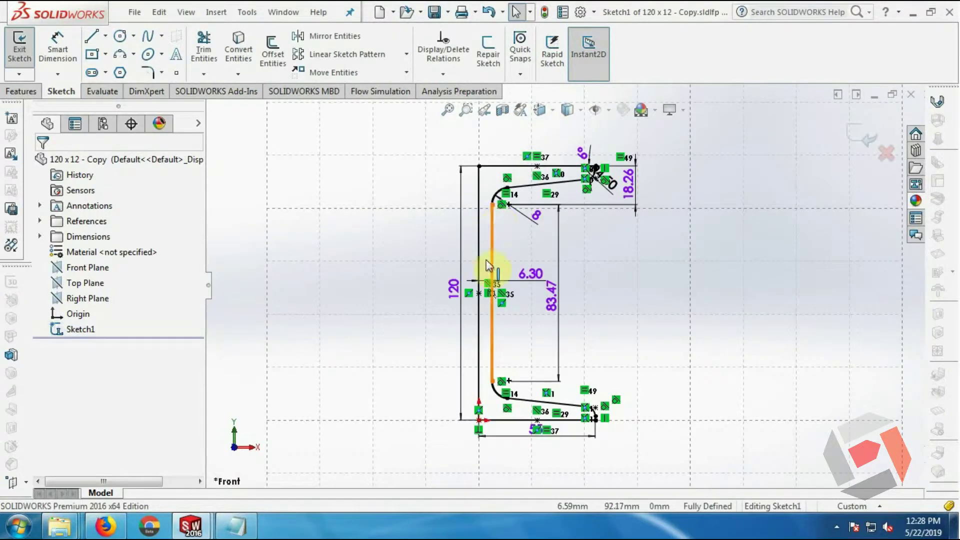
Step: Change the sketch dimensions to 150 height, 113.47 inner height and 6.50 wall thickness
{"action": "double_click", "coordinate": [453, 294]}
{"action": "type", "text": "150"}
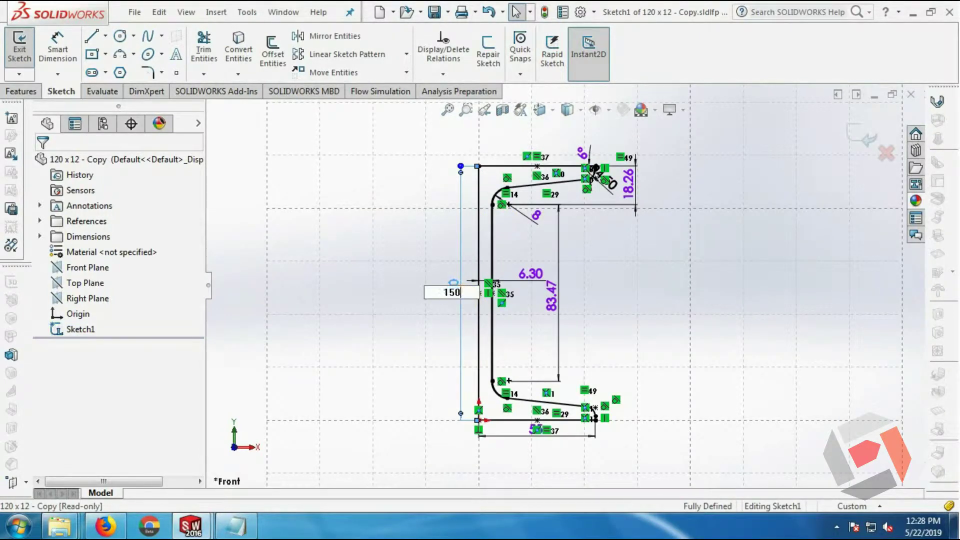
{"action": "double_click", "coordinate": [555, 306]}
{"action": "type", "text": "83.47+30"}
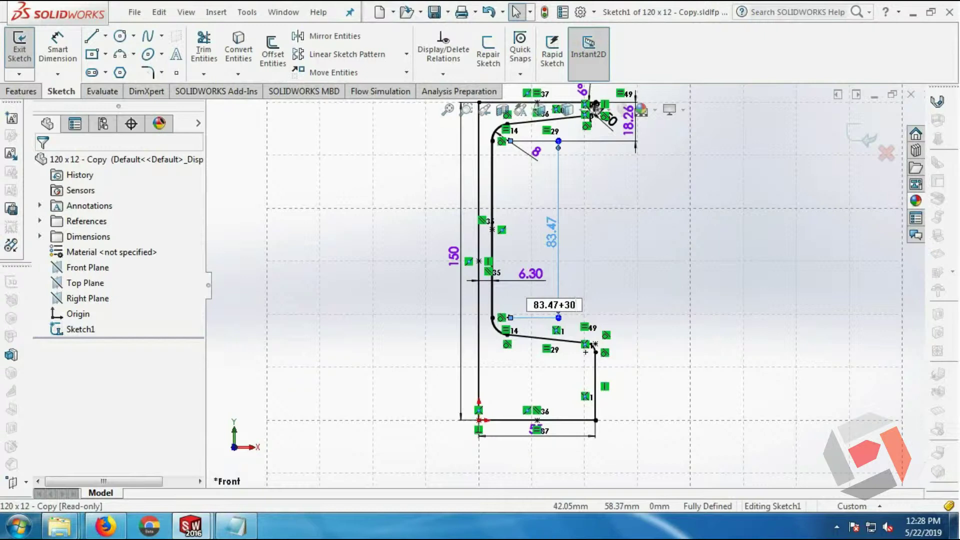
{"action": "key", "text": "Return"}
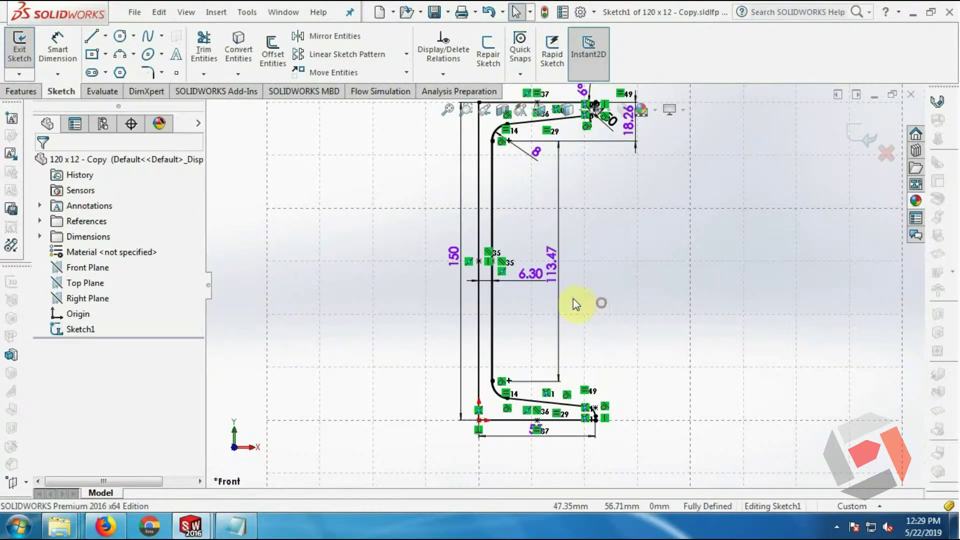
{"action": "double_click", "coordinate": [535, 275]}
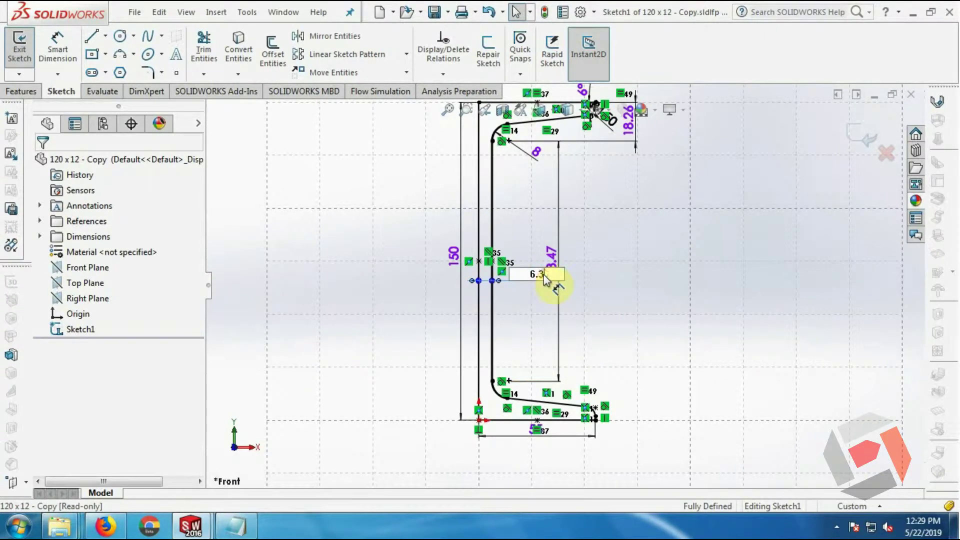
{"action": "key", "text": "Return"}
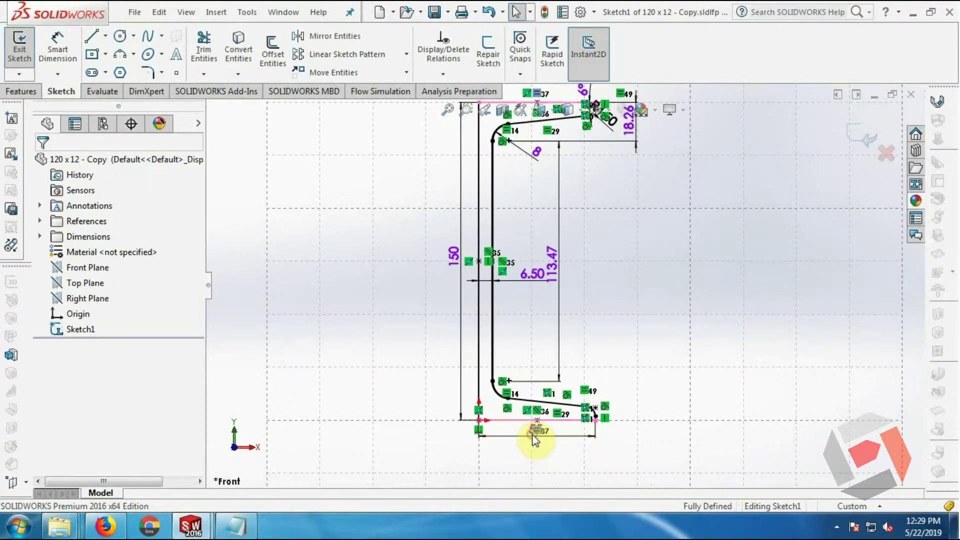
Step: Change the 55 flange width dimension to 65 and exit the profile sketch
{"action": "scroll", "coordinate": [539, 435], "scroll_direction": "down", "scroll_amount": 3}
{"action": "scroll", "coordinate": [540, 435], "scroll_direction": "down", "scroll_amount": 2}
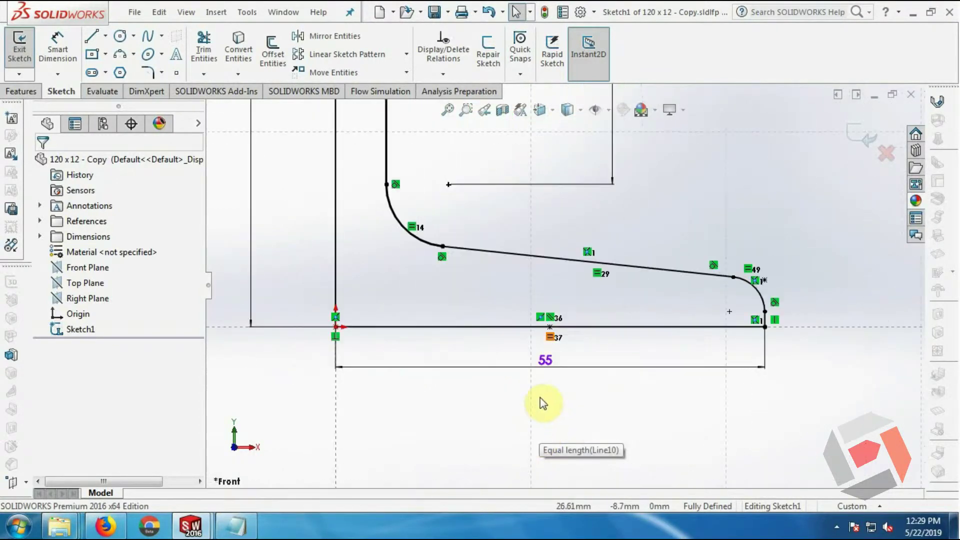
{"action": "double_click", "coordinate": [545, 361]}
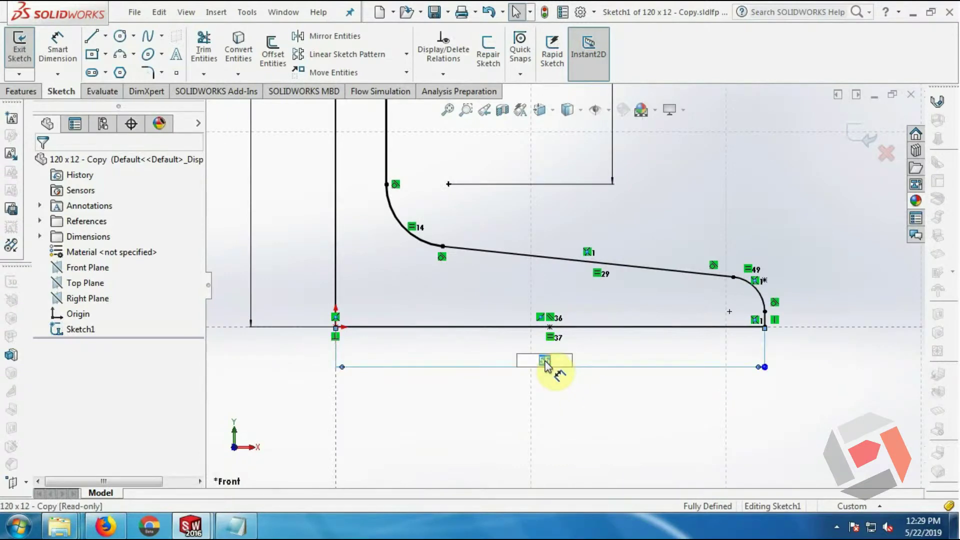
{"action": "type", "text": "65"}
{"action": "key", "text": "Return"}
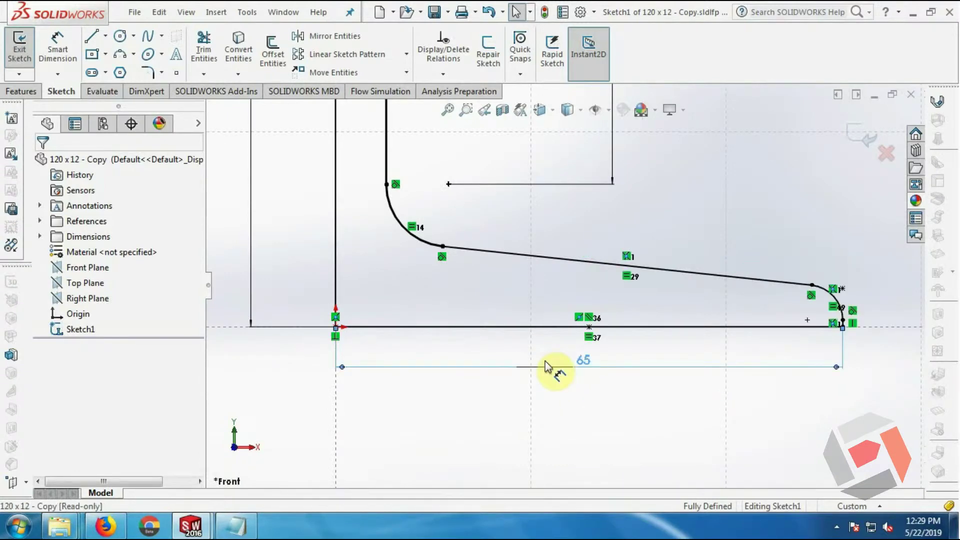
{"action": "left_click", "coordinate": [627, 408]}
{"action": "scroll", "coordinate": [667, 255], "scroll_direction": "up", "scroll_amount": 3}
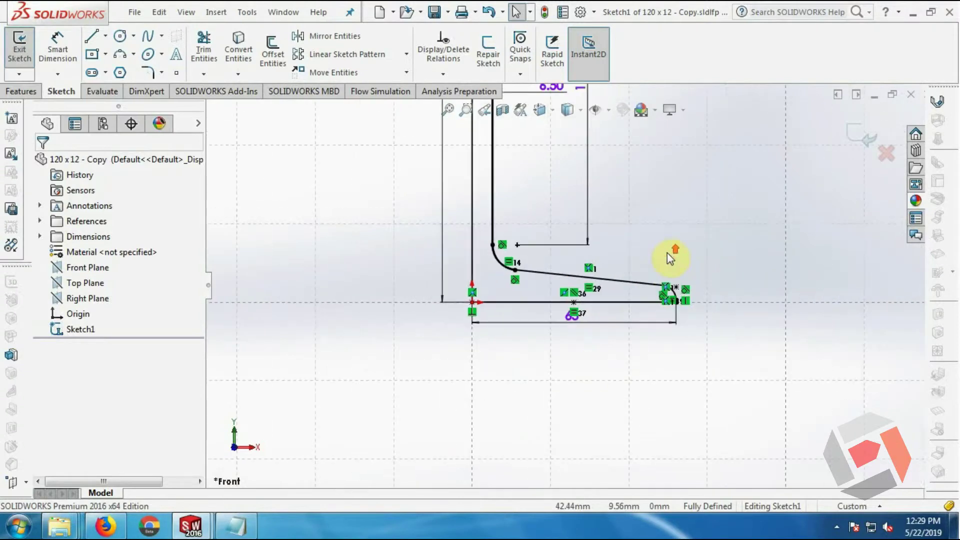
{"action": "scroll", "coordinate": [667, 255], "scroll_direction": "up", "scroll_amount": 2}
{"action": "scroll", "coordinate": [574, 197], "scroll_direction": "down", "scroll_amount": 3}
{"action": "scroll", "coordinate": [626, 255], "scroll_direction": "down", "scroll_amount": 2}
{"action": "scroll", "coordinate": [595, 290], "scroll_direction": "up", "scroll_amount": 2}
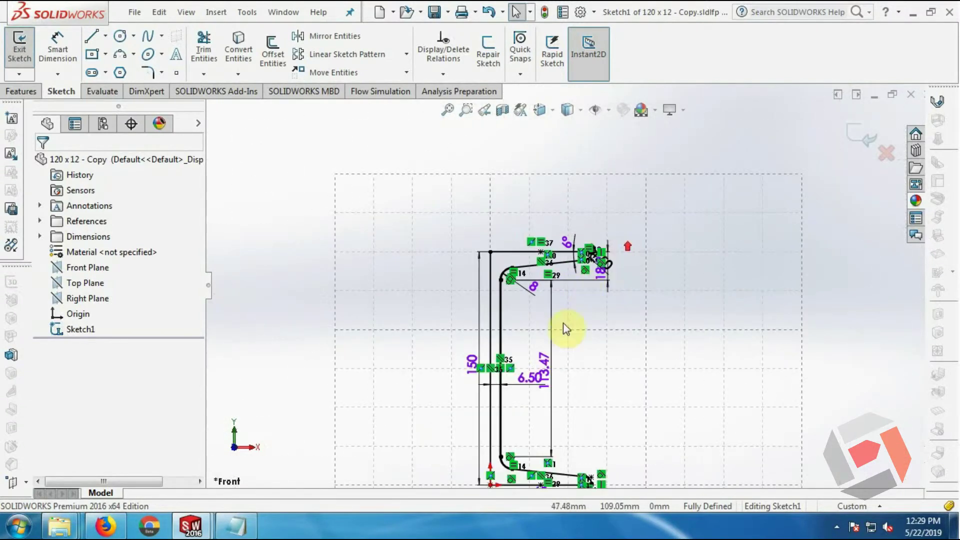
{"action": "scroll", "coordinate": [562, 345], "scroll_direction": "up", "scroll_amount": 2}
{"action": "scroll", "coordinate": [562, 365], "scroll_direction": "down", "scroll_amount": 1}
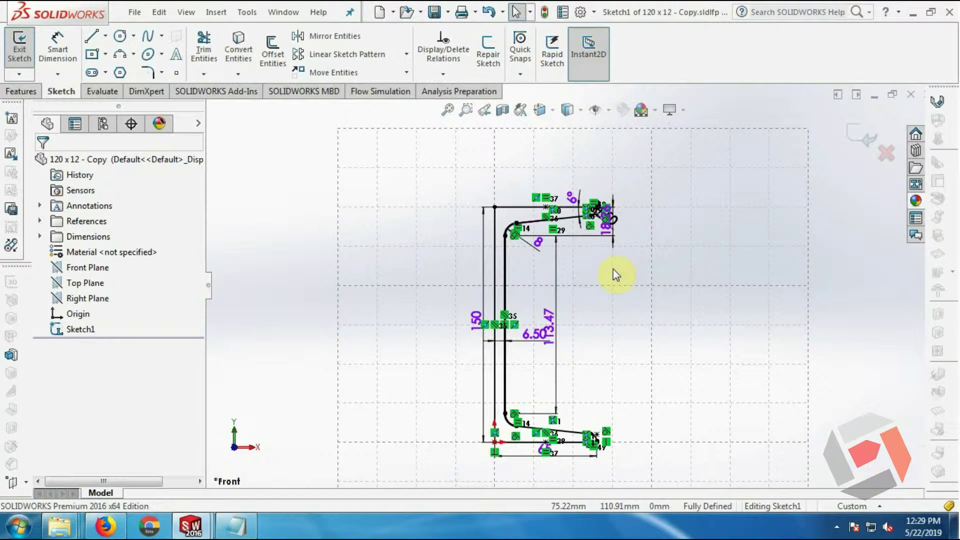
{"action": "left_click", "coordinate": [851, 134]}
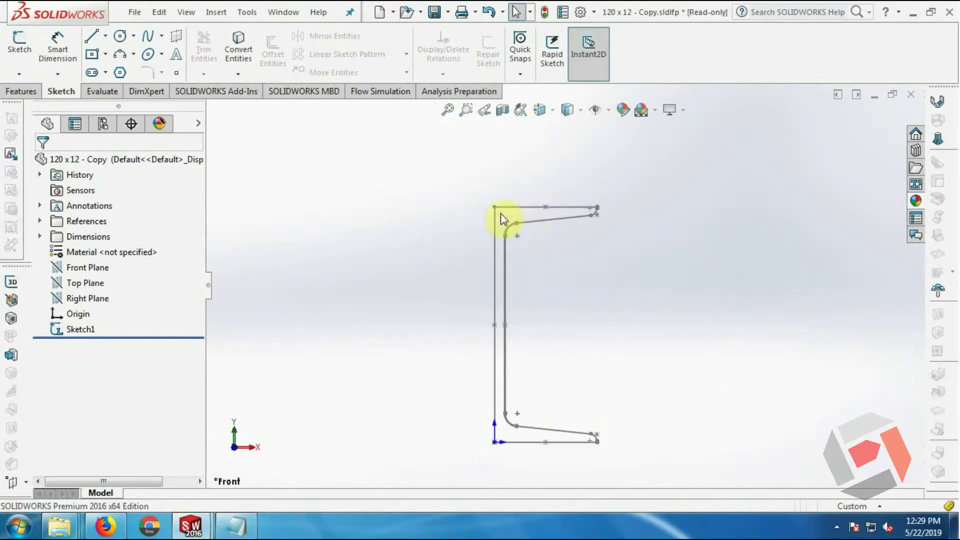
Step: Save As the profile to the Desktop as library feature part '120 x 65 x 6'
{"action": "left_click", "coordinate": [449, 13]}
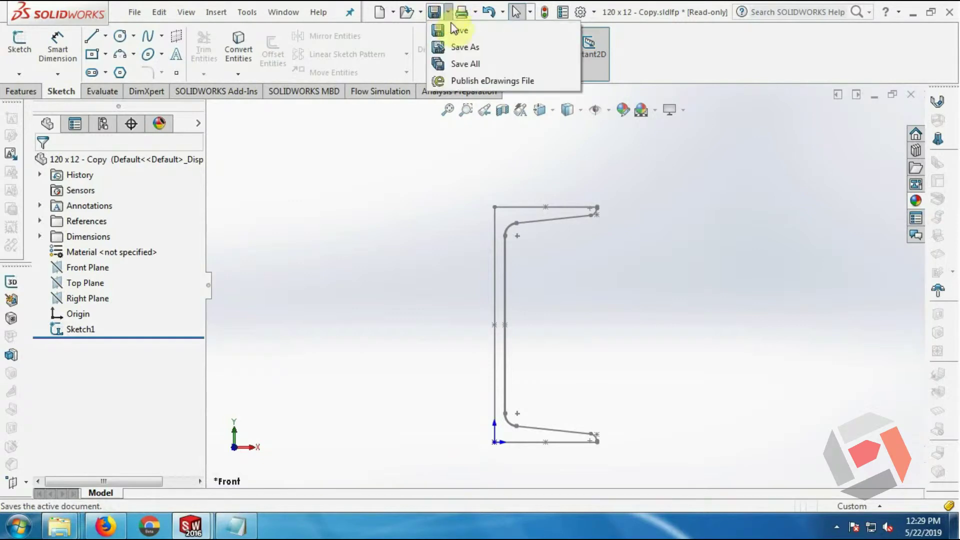
{"action": "left_click", "coordinate": [467, 46]}
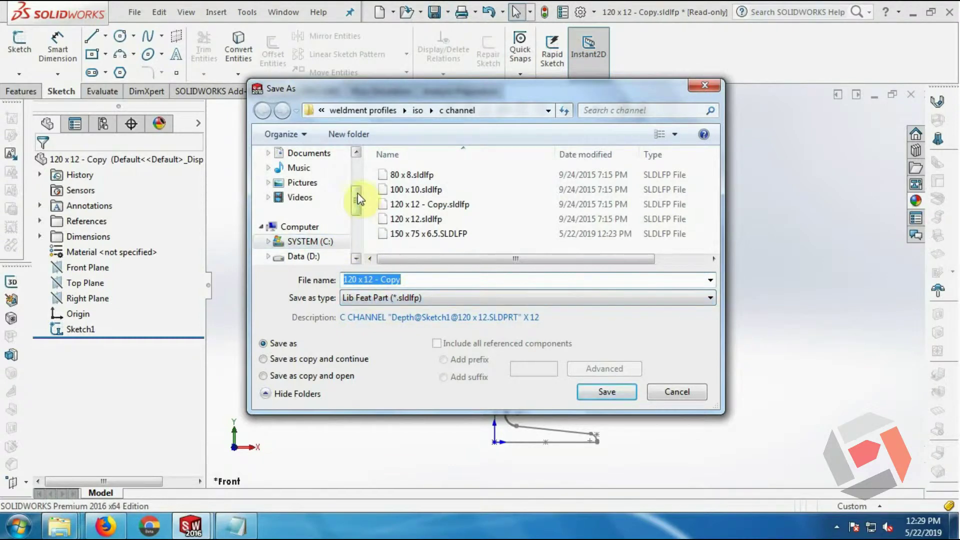
{"action": "scroll", "coordinate": [358, 193], "scroll_direction": "up", "scroll_amount": 3}
{"action": "left_click", "coordinate": [315, 175]}
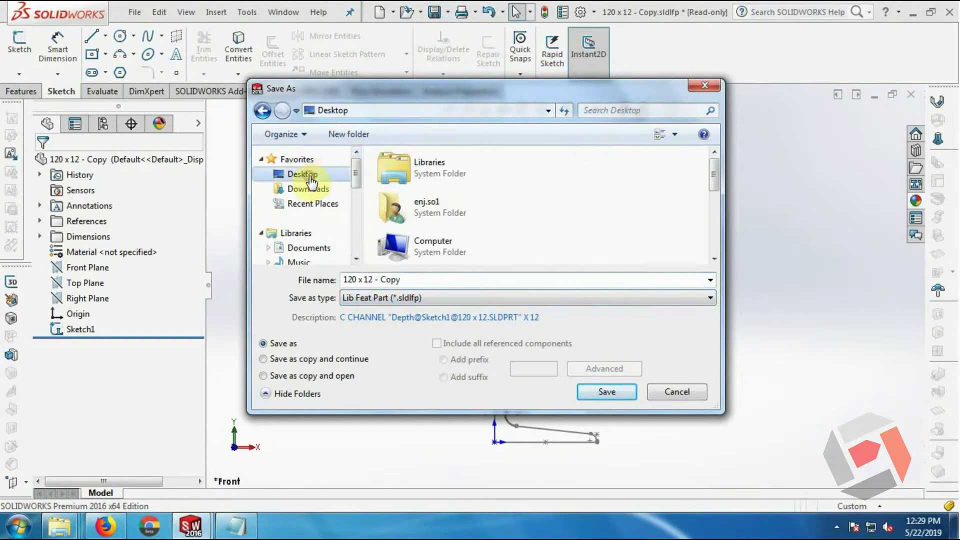
{"action": "triple_click", "coordinate": [411, 281]}
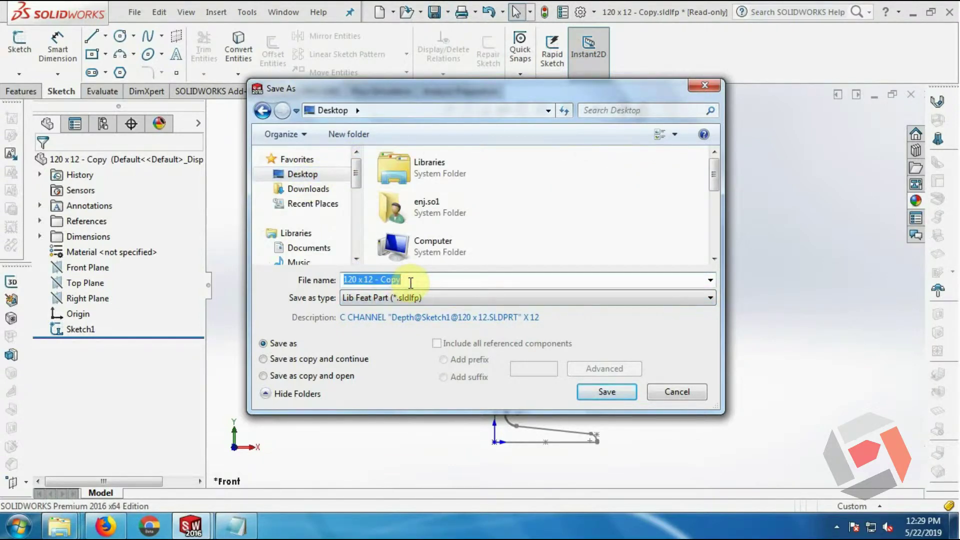
{"action": "type", "text": "120"}
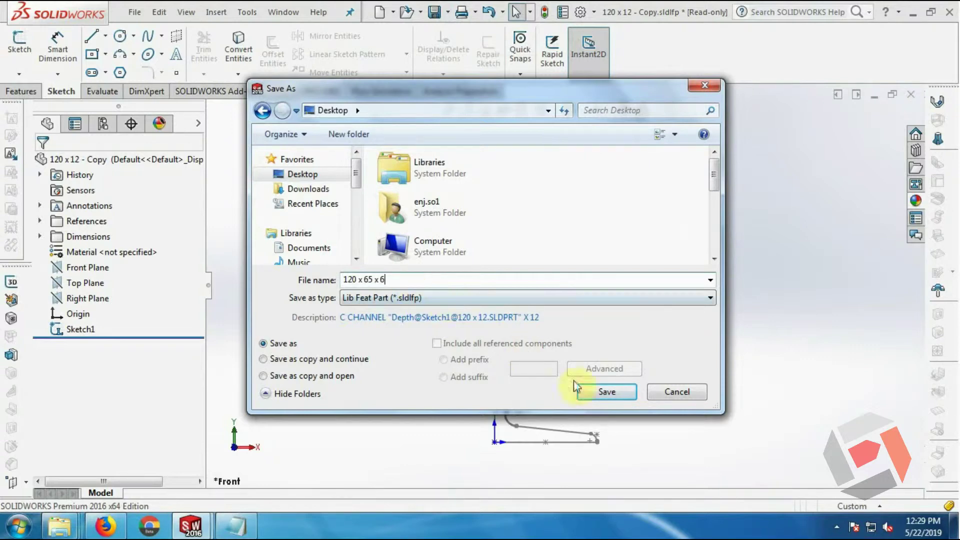
{"action": "left_click", "coordinate": [620, 394]}
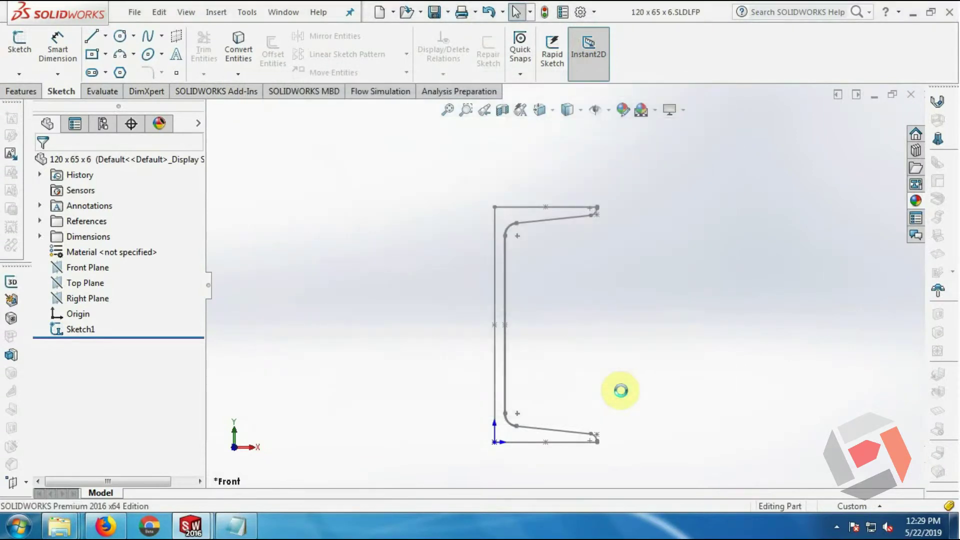
{"action": "mouse_move", "coordinate": [60, 526]}
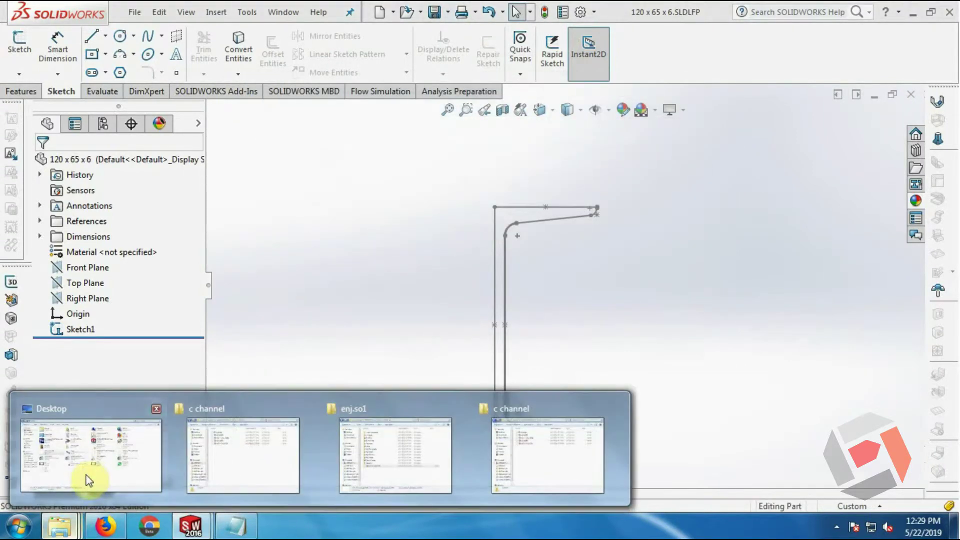
Step: Copy 150 x 75 x 6.sldlfp into the c channel folder, approving the administrator prompt
{"action": "left_click", "coordinate": [100, 472]}
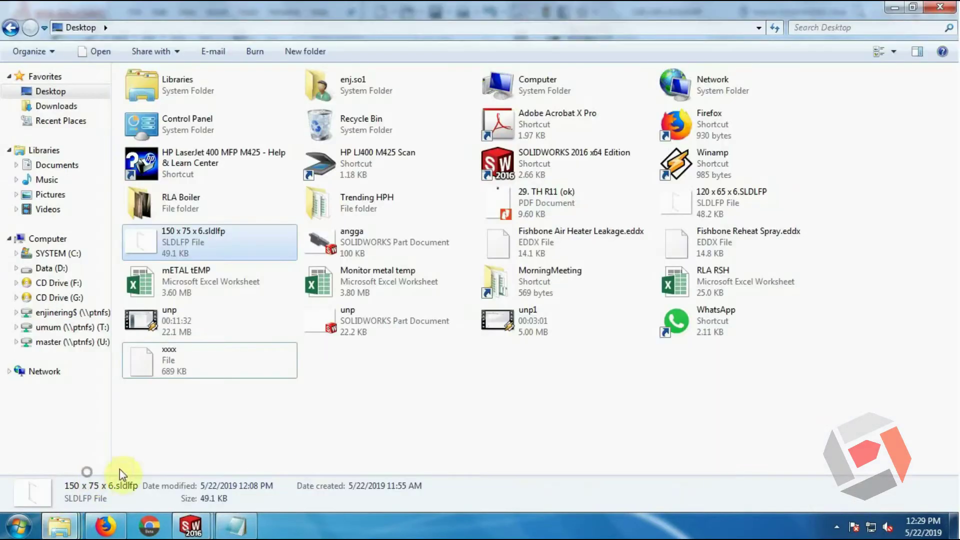
{"action": "right_click", "coordinate": [206, 239]}
{"action": "left_click", "coordinate": [260, 428]}
{"action": "mouse_move", "coordinate": [59, 527]}
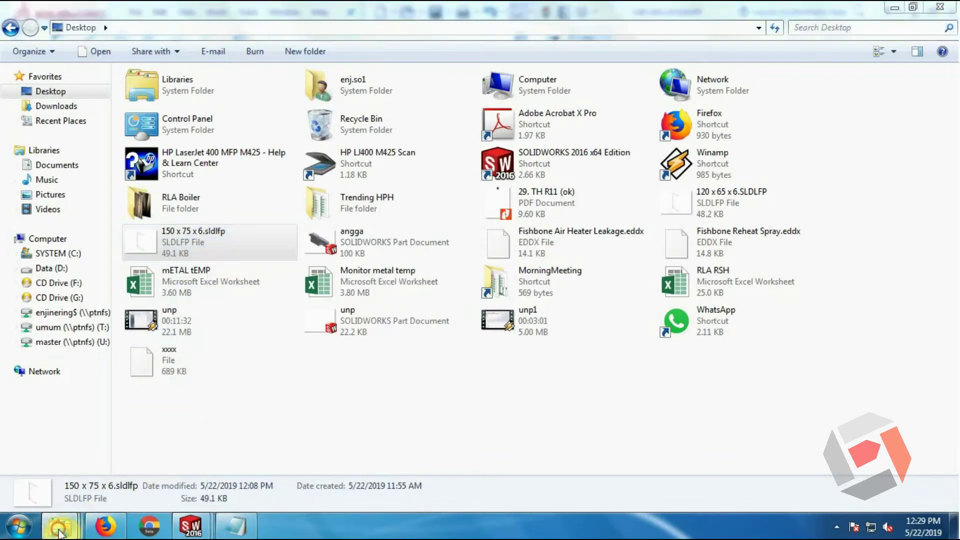
{"action": "left_click", "coordinate": [292, 469]}
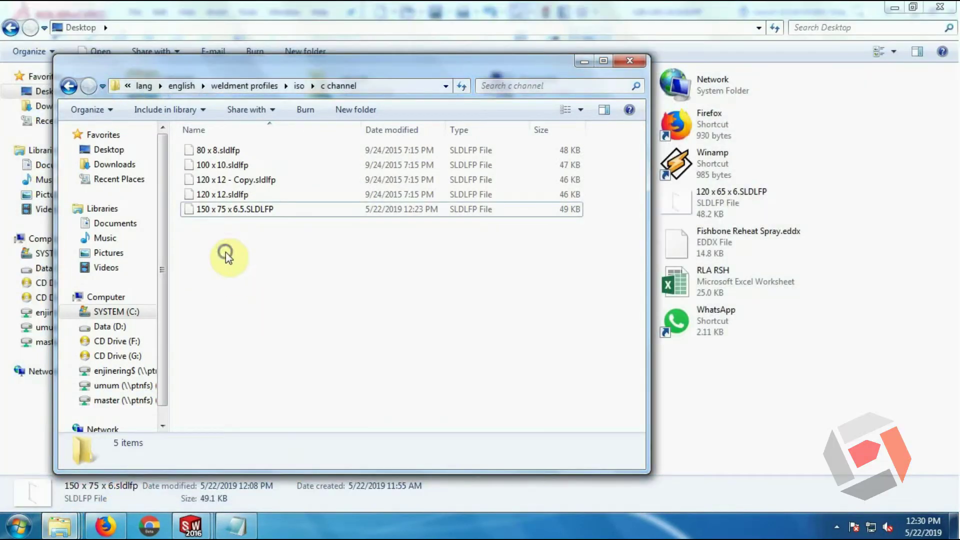
{"action": "right_click", "coordinate": [226, 252]}
{"action": "left_click", "coordinate": [289, 352]}
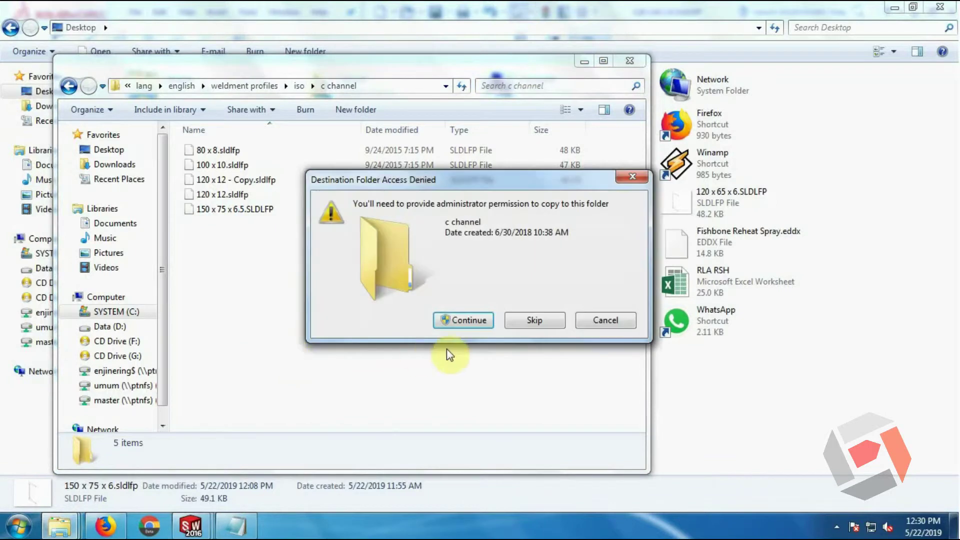
{"action": "left_click", "coordinate": [459, 321]}
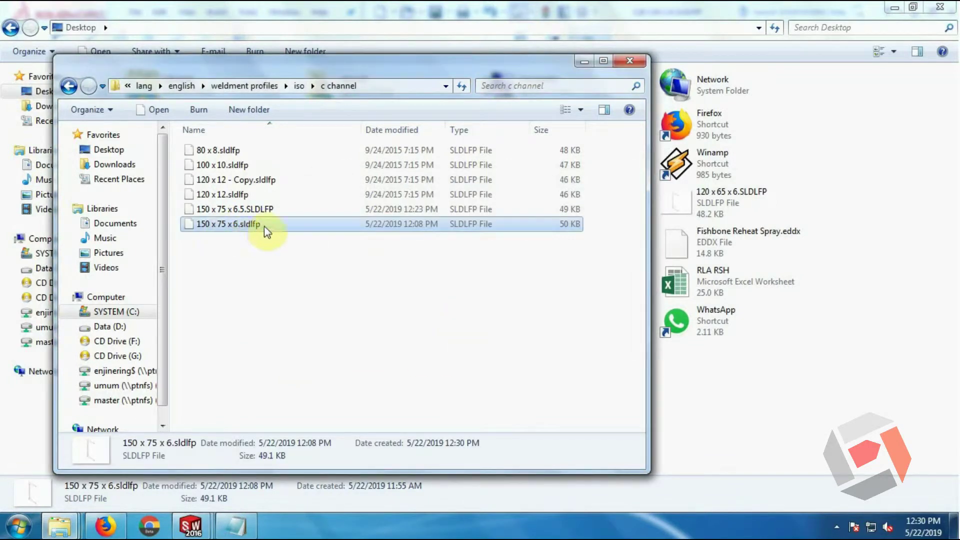
Step: Copy 120 x 65 x 6.SLDLFP from the Desktop into the c channel folder with administrator permission
{"action": "left_click", "coordinate": [60, 526]}
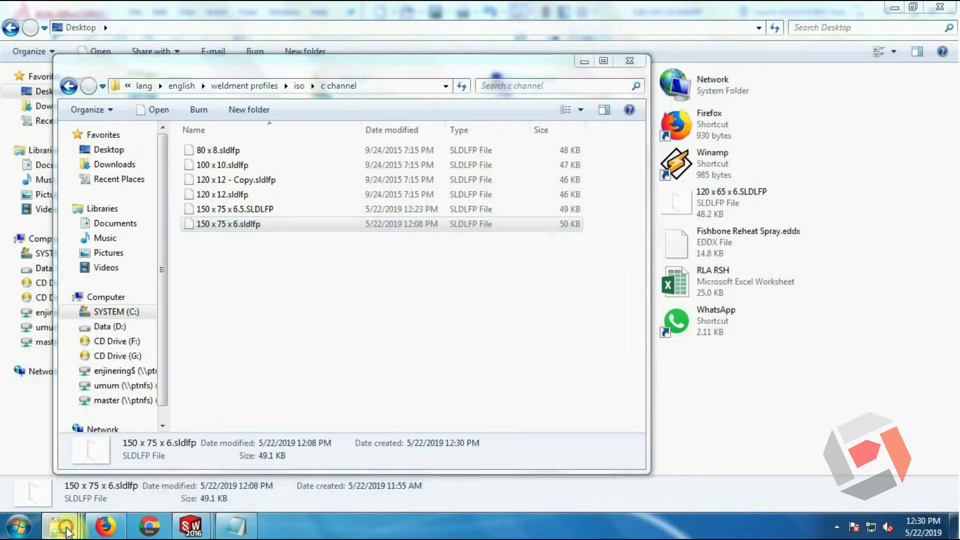
{"action": "left_click", "coordinate": [136, 460]}
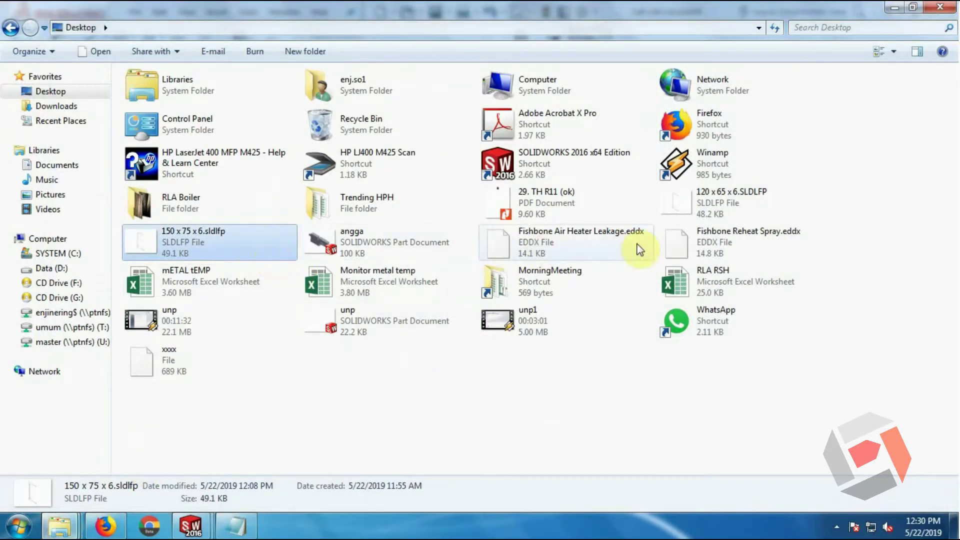
{"action": "left_click", "coordinate": [709, 214]}
{"action": "right_click", "coordinate": [709, 214]}
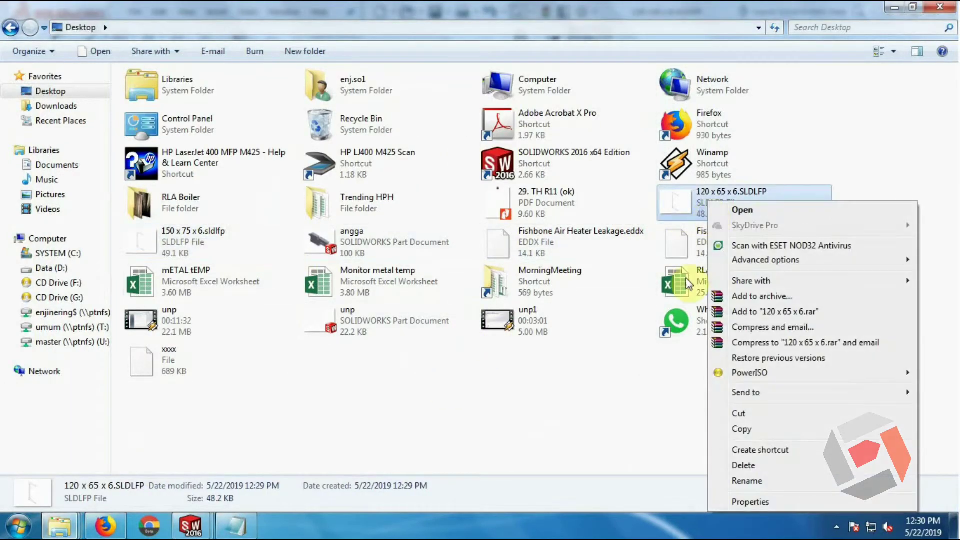
{"action": "left_click", "coordinate": [752, 433]}
{"action": "left_click", "coordinate": [59, 525]}
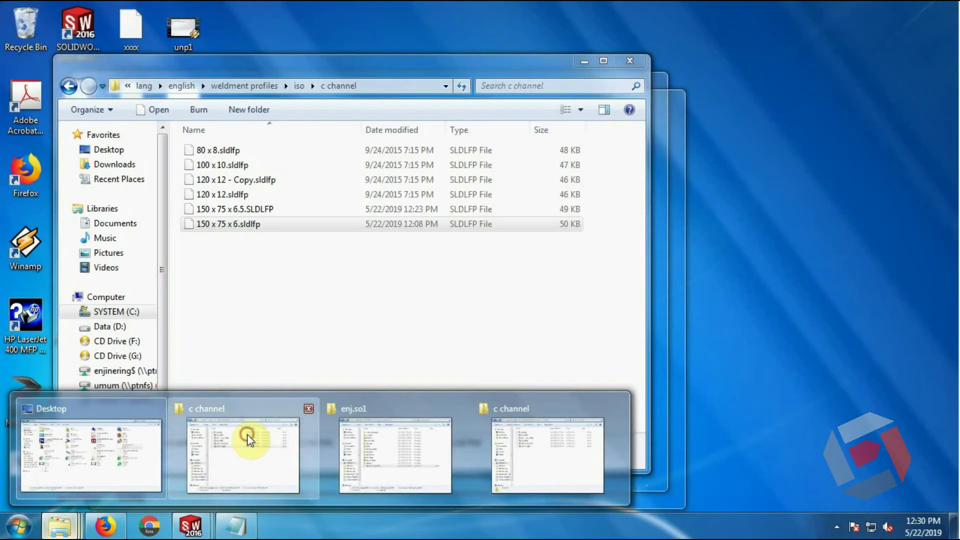
{"action": "left_click", "coordinate": [249, 439]}
{"action": "right_click", "coordinate": [211, 259]}
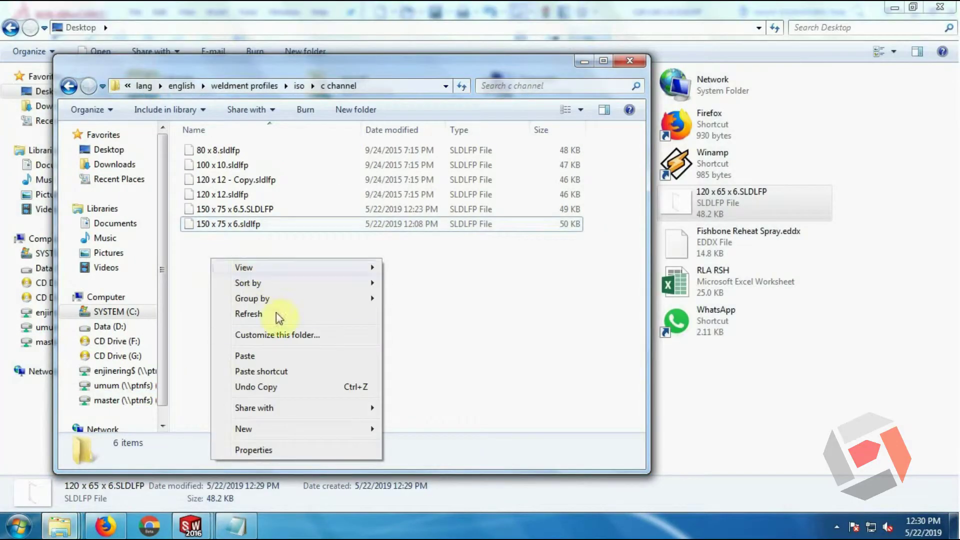
{"action": "left_click", "coordinate": [269, 356]}
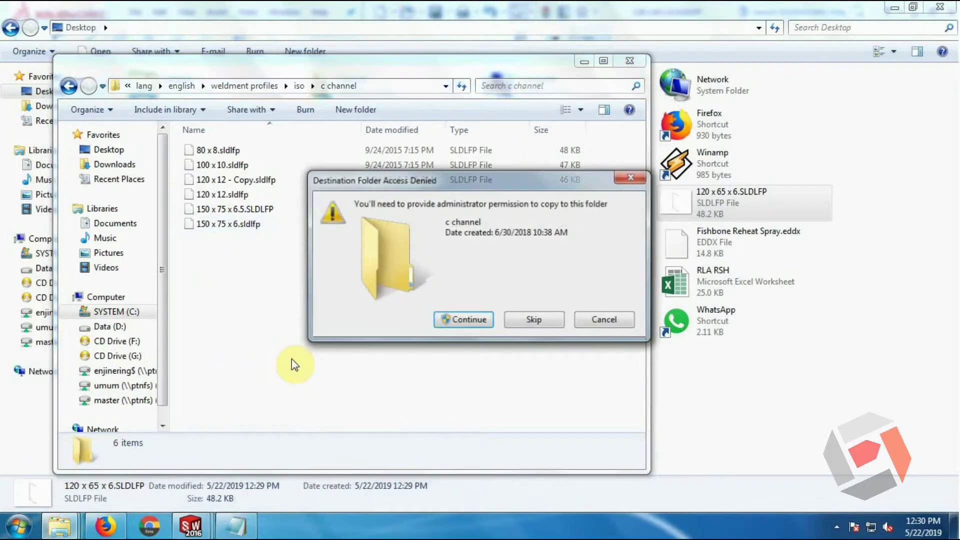
{"action": "left_click", "coordinate": [481, 326]}
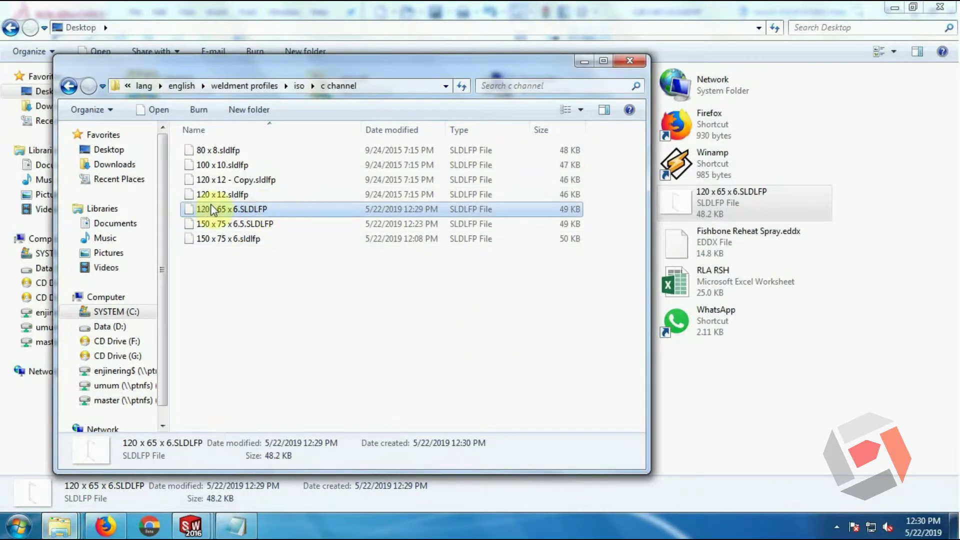
Step: Delete 150 x 75 x 6.sldlfp from the c channel folder and return to the unp part
{"action": "left_click", "coordinate": [246, 315]}
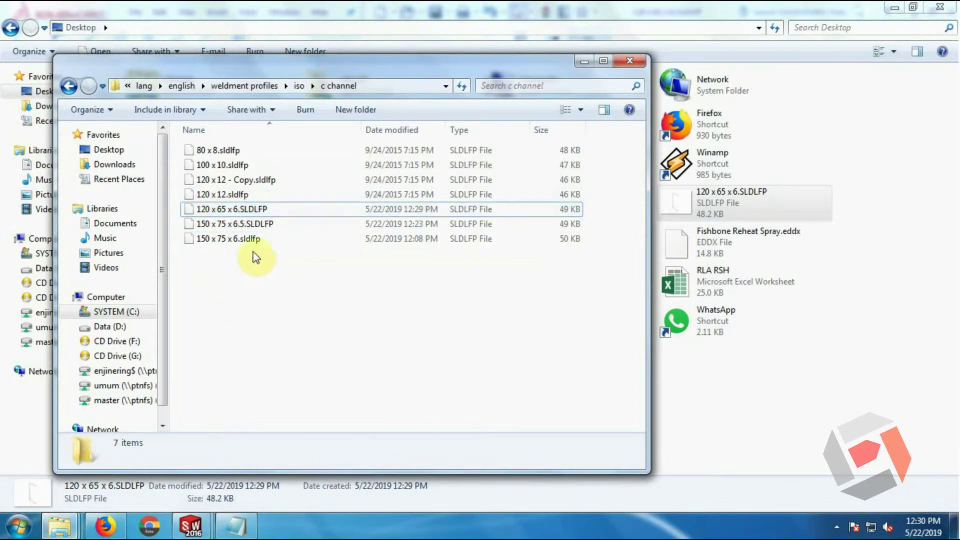
{"action": "left_click", "coordinate": [247, 240]}
{"action": "right_click", "coordinate": [247, 240]}
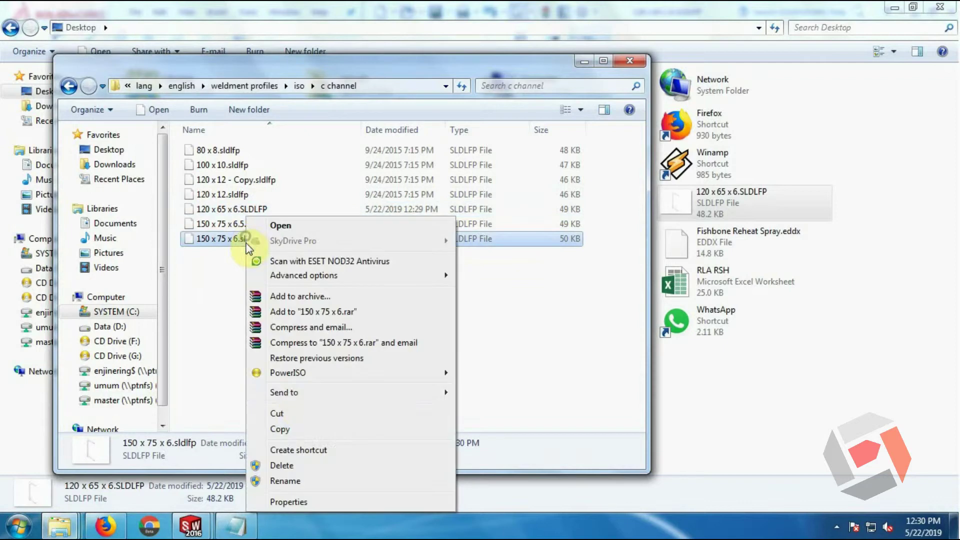
{"action": "left_click", "coordinate": [297, 470]}
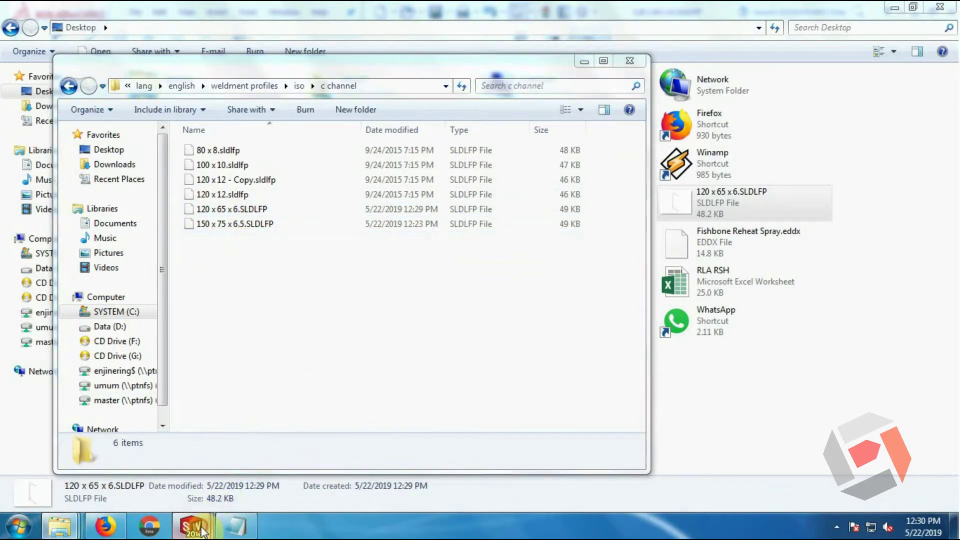
{"action": "mouse_move", "coordinate": [192, 526]}
{"action": "left_click", "coordinate": [125, 450]}
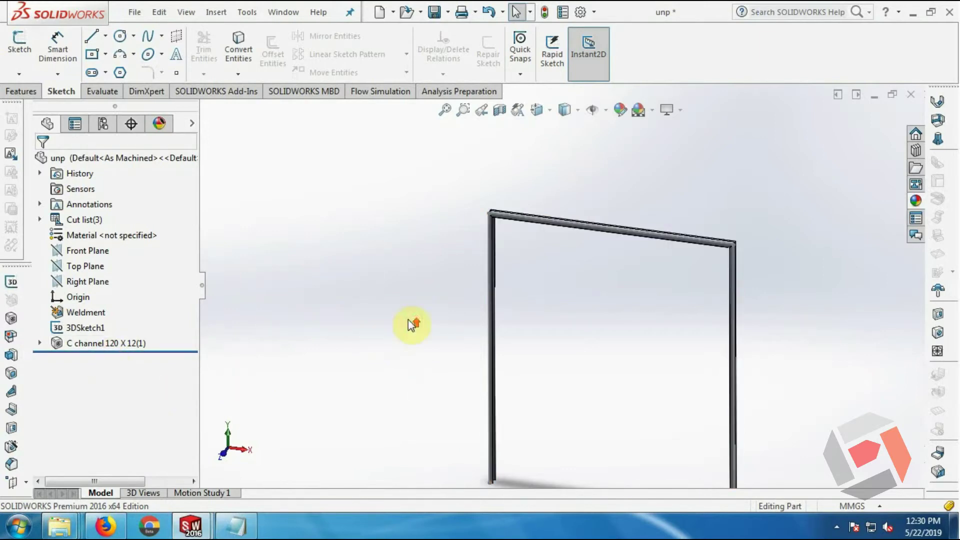
Step: Edit the C channel structural member and set its size to 120 x 65 x 6
{"action": "middle_click_drag", "start_coordinate": [411, 321], "coordinate": [489, 361]}
{"action": "scroll", "coordinate": [635, 443], "scroll_direction": "down", "scroll_amount": 5}
{"action": "scroll", "coordinate": [600, 422], "scroll_direction": "down", "scroll_amount": 3}
{"action": "scroll", "coordinate": [599, 418], "scroll_direction": "down", "scroll_amount": 2}
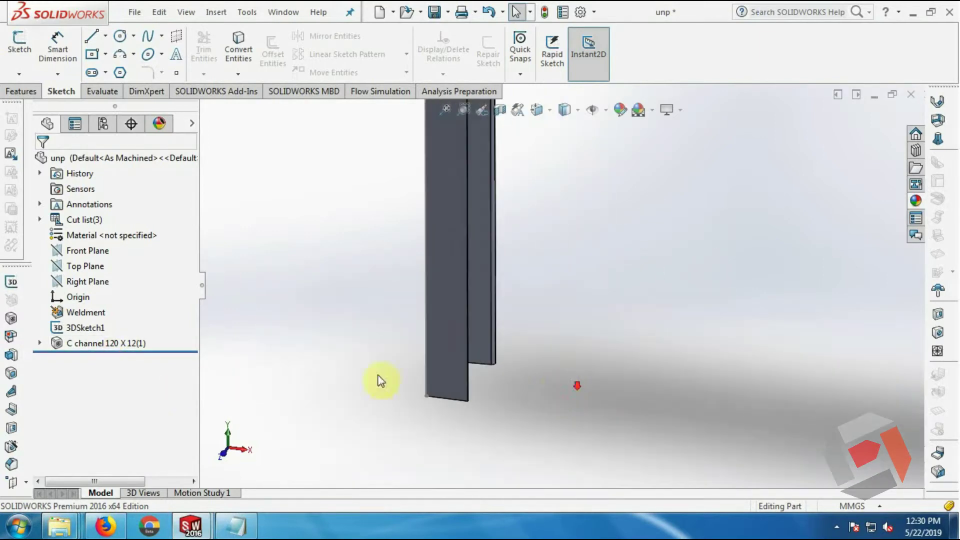
{"action": "left_click", "coordinate": [90, 344]}
{"action": "left_click", "coordinate": [102, 321]}
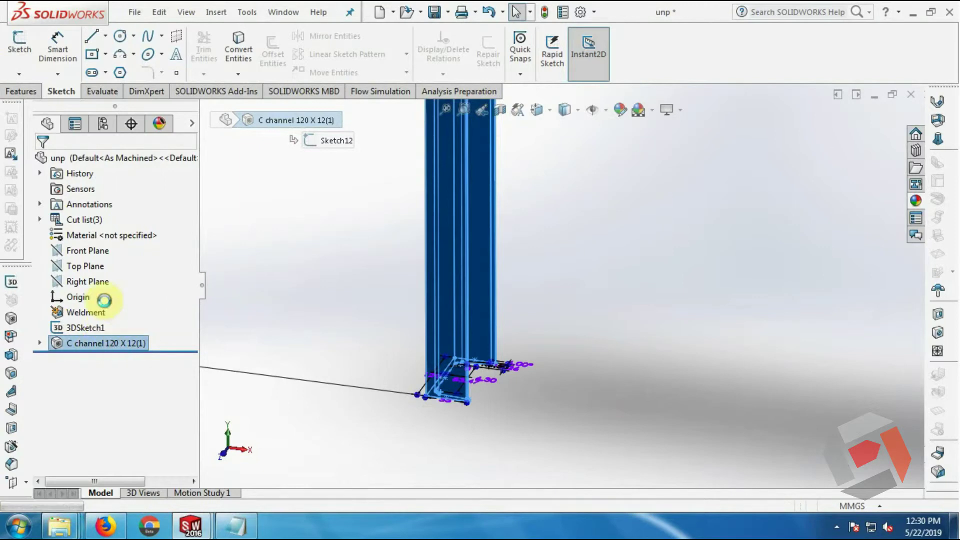
{"action": "left_click", "coordinate": [116, 335]}
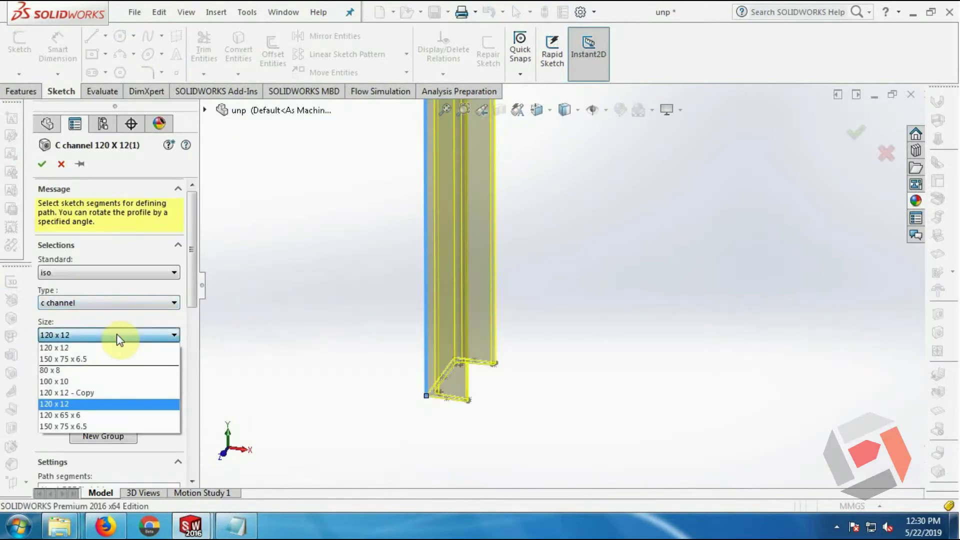
{"action": "left_click", "coordinate": [98, 416]}
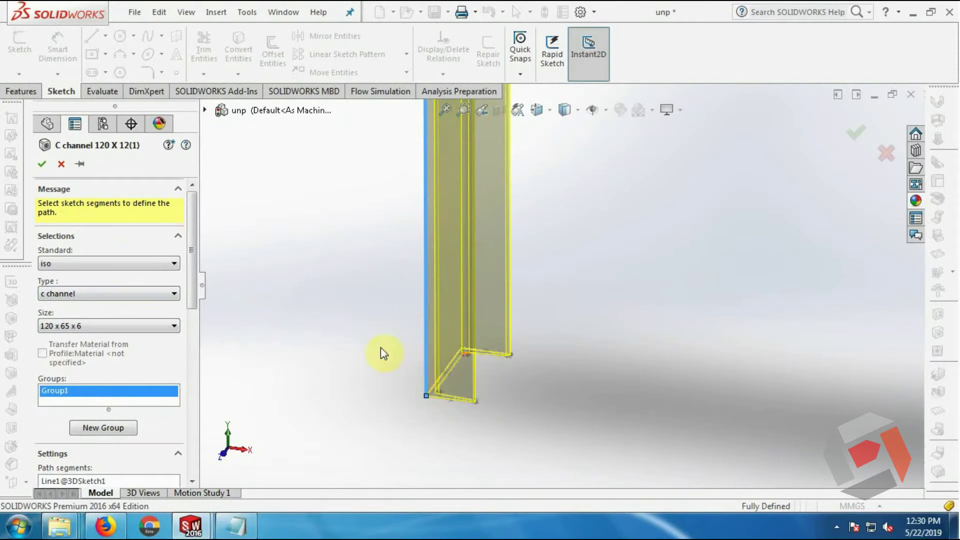
{"action": "left_click", "coordinate": [41, 164]}
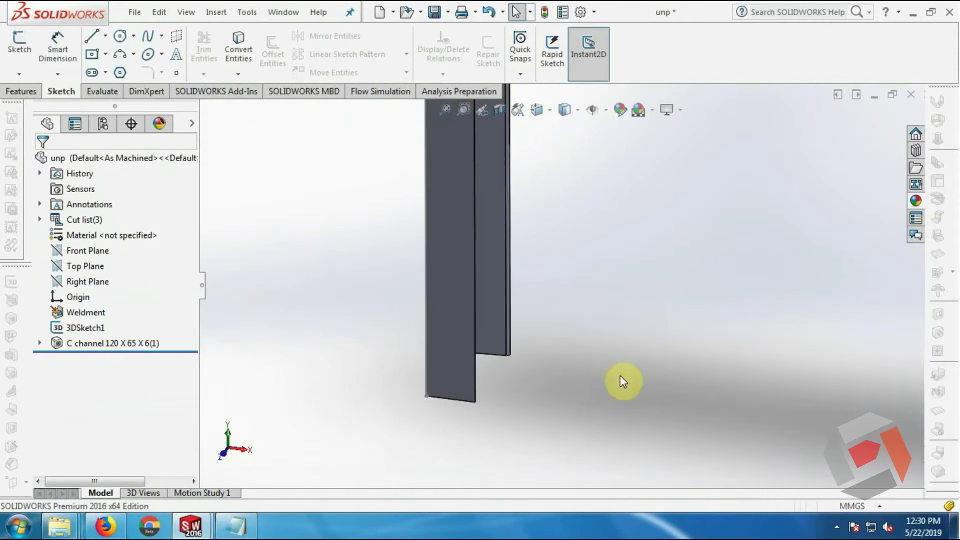
Step: Check the resized post's short and long edge lengths, orbiting the channel upright
{"action": "left_click", "coordinate": [448, 399]}
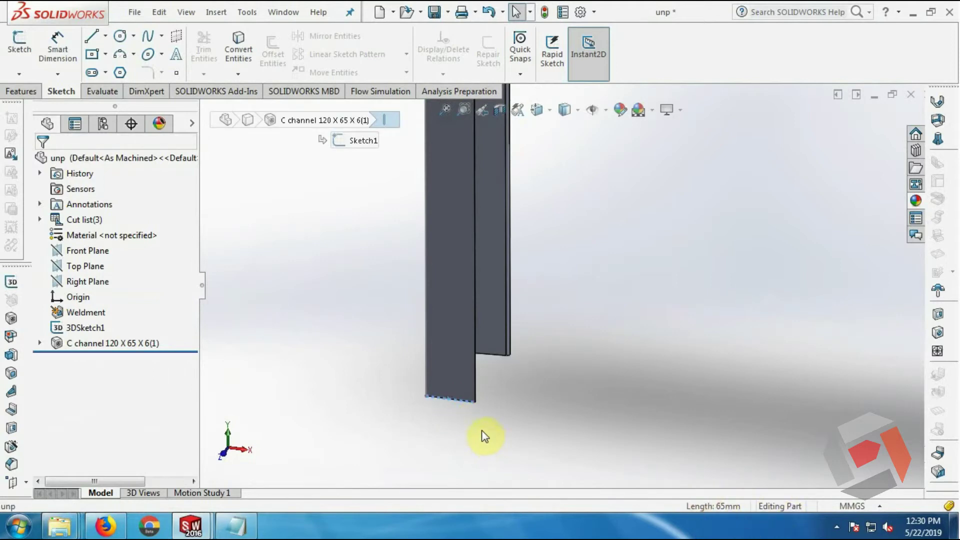
{"action": "mouse_move", "coordinate": [476, 423]}
{"action": "middle_mouse_down"}
{"action": "mouse_move", "coordinate": [523, 429]}
{"action": "mouse_move", "coordinate": [418, 388]}
{"action": "middle_mouse_up"}
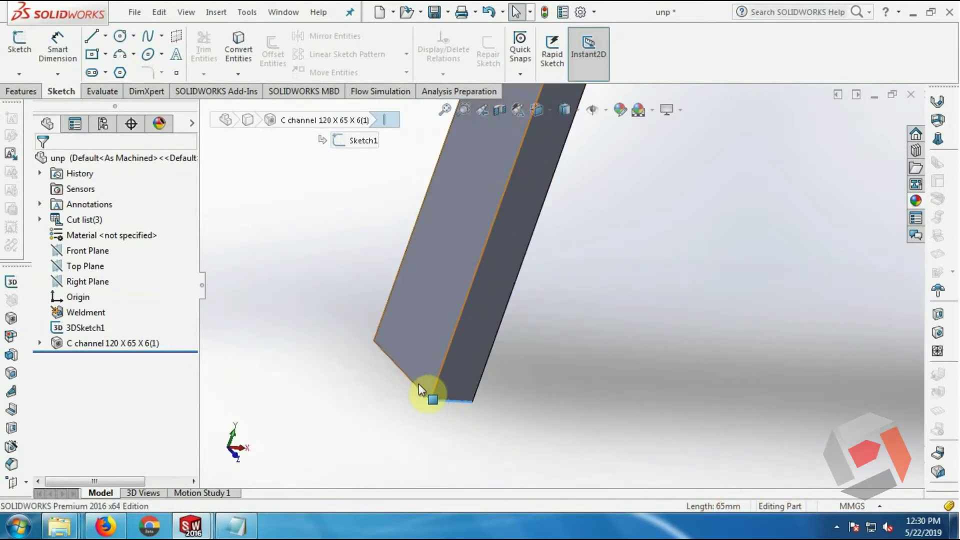
{"action": "left_click", "coordinate": [417, 385]}
{"action": "left_click", "coordinate": [641, 443]}
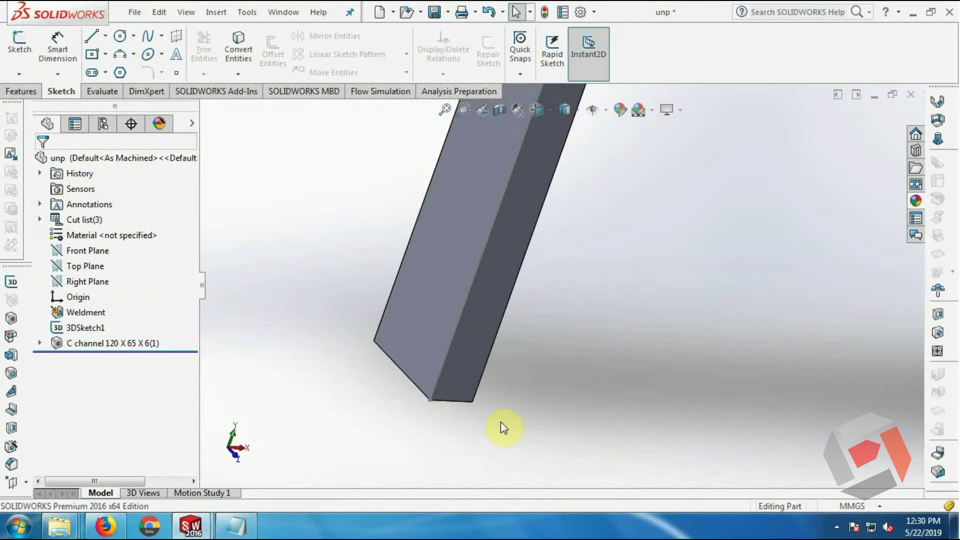
{"action": "middle_click_drag", "start_coordinate": [493, 420], "coordinate": [409, 391]}
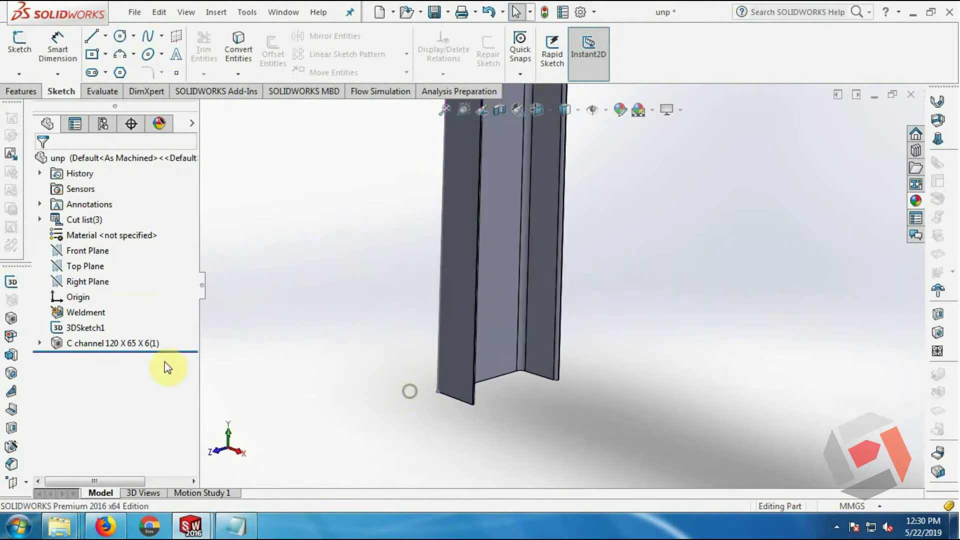
Step: Reopen C channel 120 X 65 X 6(1) for editing and orbit to the frame's top corner
{"action": "right_click", "coordinate": [109, 344]}
{"action": "left_click", "coordinate": [119, 178]}
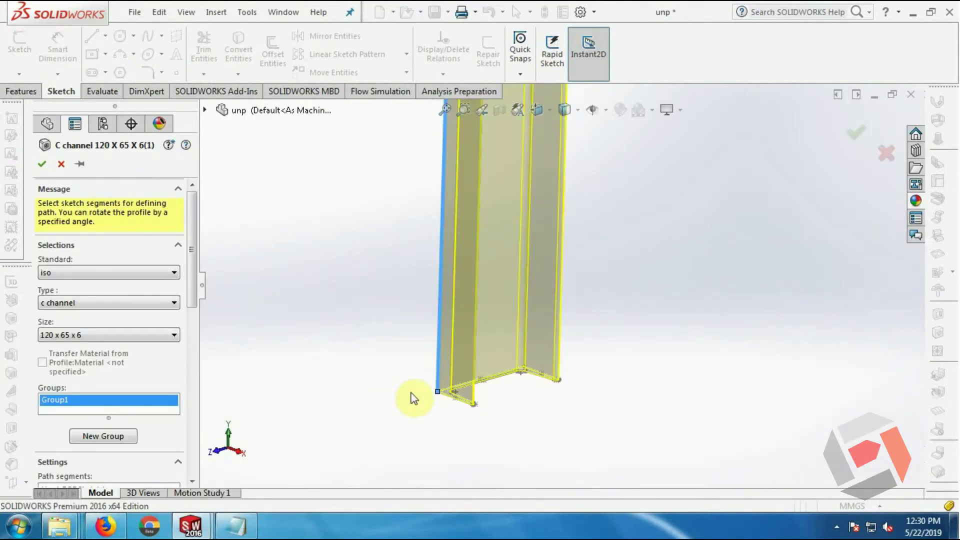
{"action": "mouse_move", "coordinate": [455, 402]}
{"action": "middle_mouse_down"}
{"action": "mouse_move", "coordinate": [503, 411]}
{"action": "mouse_move", "coordinate": [496, 383]}
{"action": "mouse_move", "coordinate": [615, 279]}
{"action": "middle_mouse_up"}
{"action": "scroll", "coordinate": [495, 383], "scroll_direction": "up", "scroll_amount": 3}
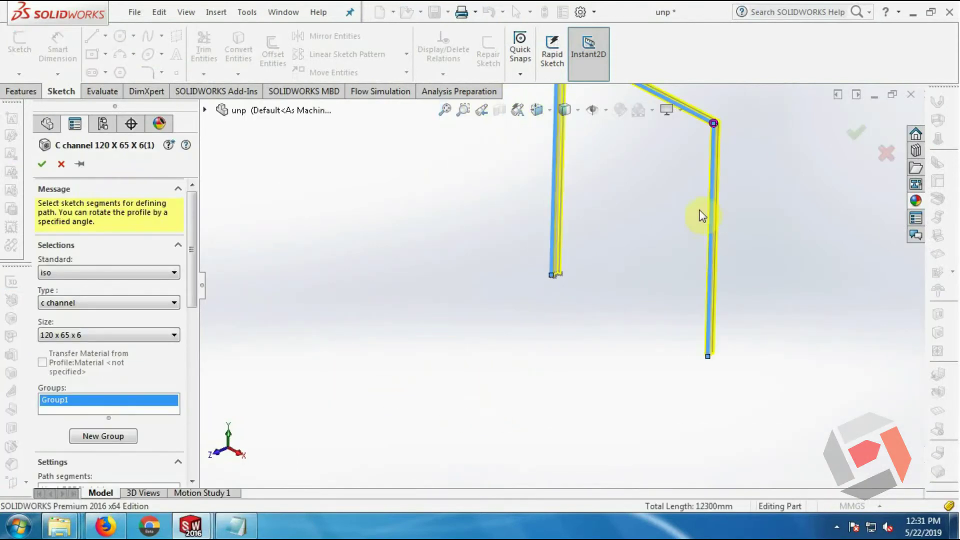
{"action": "scroll", "coordinate": [702, 216], "scroll_direction": "up", "scroll_amount": 2}
{"action": "middle_click_drag", "start_coordinate": [654, 200], "coordinate": [592, 163]}
{"action": "scroll", "coordinate": [565, 170], "scroll_direction": "down", "scroll_amount": 4}
{"action": "scroll", "coordinate": [541, 202], "scroll_direction": "down", "scroll_amount": 2}
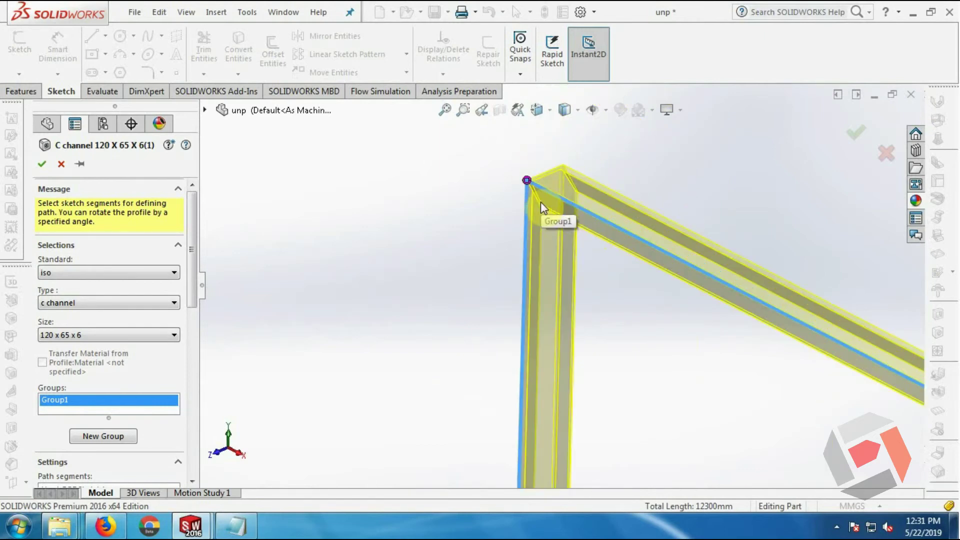
{"action": "mouse_move", "coordinate": [541, 202]}
{"action": "middle_mouse_down"}
{"action": "mouse_move", "coordinate": [594, 204]}
{"action": "mouse_move", "coordinate": [584, 234]}
{"action": "mouse_move", "coordinate": [592, 360]}
{"action": "mouse_move", "coordinate": [607, 350]}
{"action": "mouse_move", "coordinate": [604, 302]}
{"action": "mouse_move", "coordinate": [608, 317]}
{"action": "mouse_move", "coordinate": [591, 361]}
{"action": "mouse_move", "coordinate": [508, 407]}
{"action": "middle_mouse_up"}
{"action": "mouse_move", "coordinate": [608, 426]}
{"action": "middle_mouse_down"}
{"action": "mouse_move", "coordinate": [595, 368]}
{"action": "mouse_move", "coordinate": [621, 337]}
{"action": "mouse_move", "coordinate": [463, 400]}
{"action": "mouse_move", "coordinate": [531, 334]}
{"action": "mouse_move", "coordinate": [466, 361]}
{"action": "mouse_move", "coordinate": [475, 339]}
{"action": "mouse_move", "coordinate": [467, 391]}
{"action": "mouse_move", "coordinate": [473, 412]}
{"action": "mouse_move", "coordinate": [478, 381]}
{"action": "mouse_move", "coordinate": [480, 450]}
{"action": "mouse_move", "coordinate": [469, 437]}
{"action": "mouse_move", "coordinate": [455, 463]}
{"action": "middle_mouse_up"}
{"action": "scroll", "coordinate": [453, 277], "scroll_direction": "down", "scroll_amount": 2}
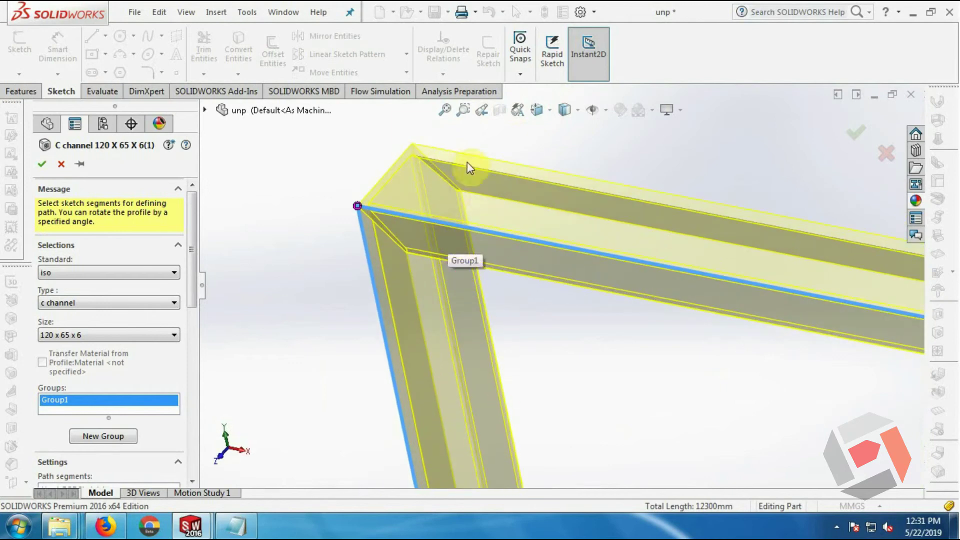
{"action": "scroll", "coordinate": [469, 146], "scroll_direction": "down", "scroll_amount": 1}
{"action": "scroll", "coordinate": [469, 146], "scroll_direction": "down", "scroll_amount": 1}
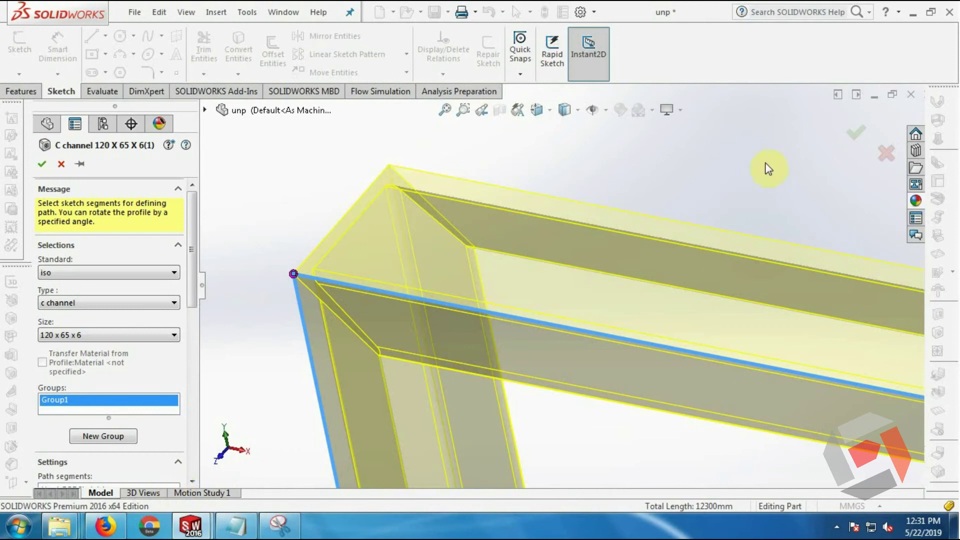
Step: Confirm the structural member edit and save the unp part with Ctrl+S
{"action": "left_click", "coordinate": [861, 131]}
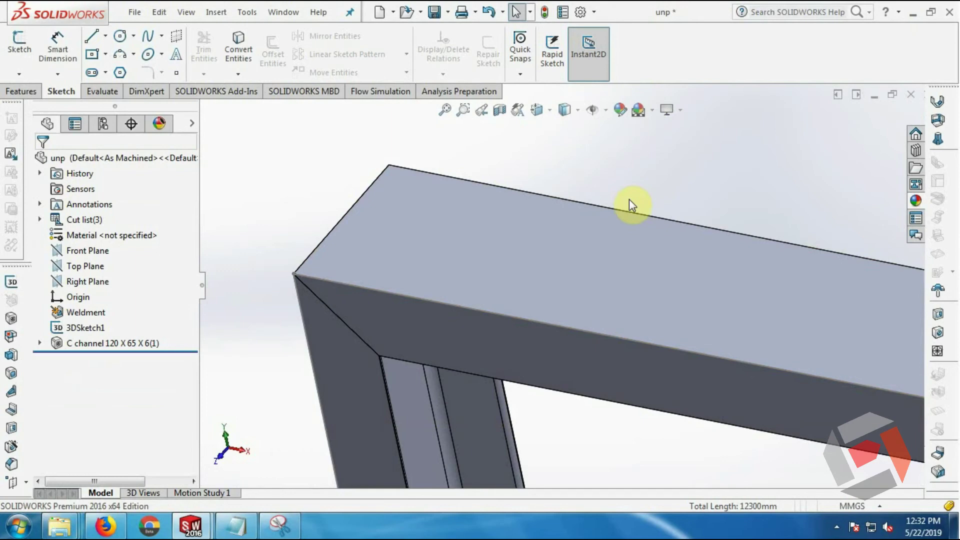
{"action": "key", "text": "ctrl+s"}
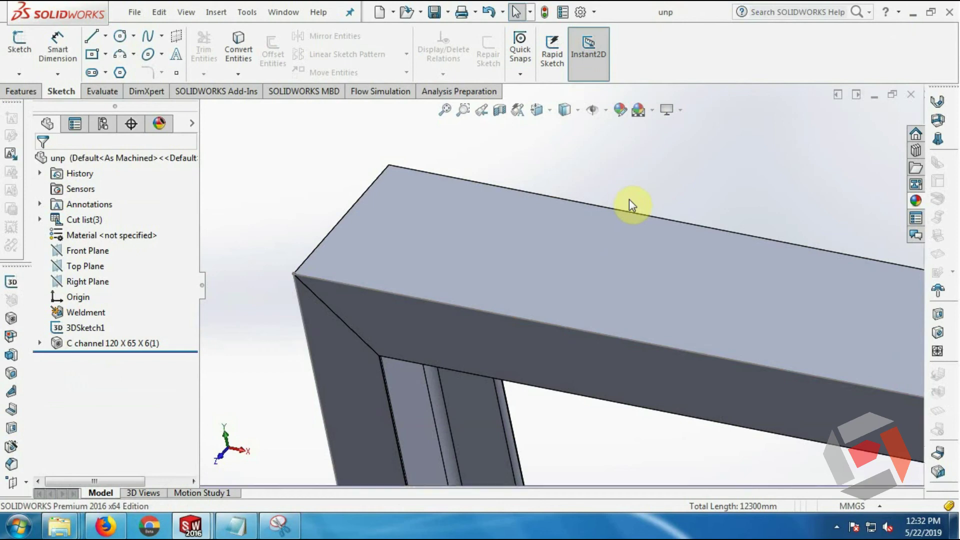